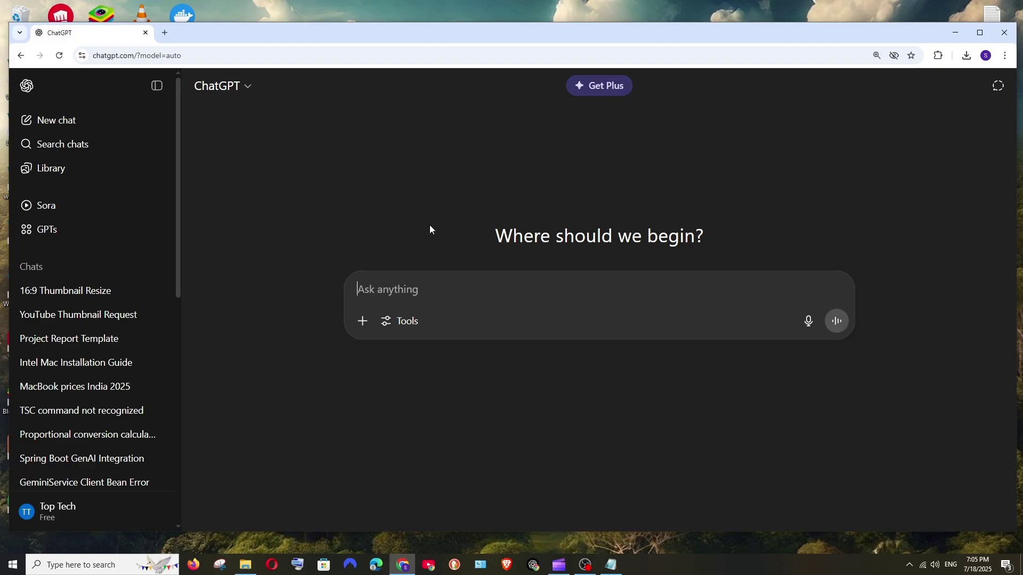
# Enable Think for longer, paste the project report template request, and zoom in
pyautogui.click(407, 321)
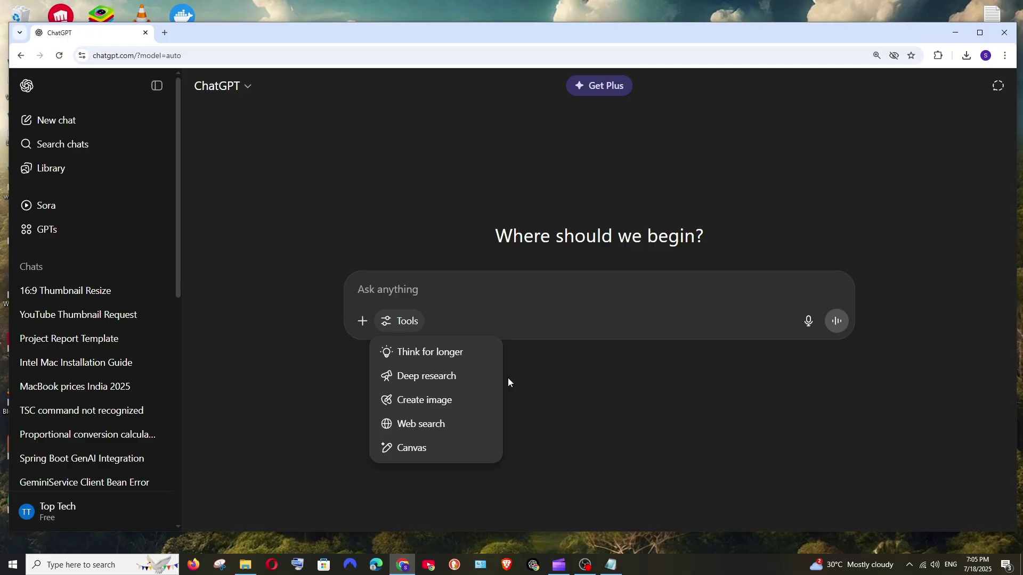
pyautogui.click(428, 356)
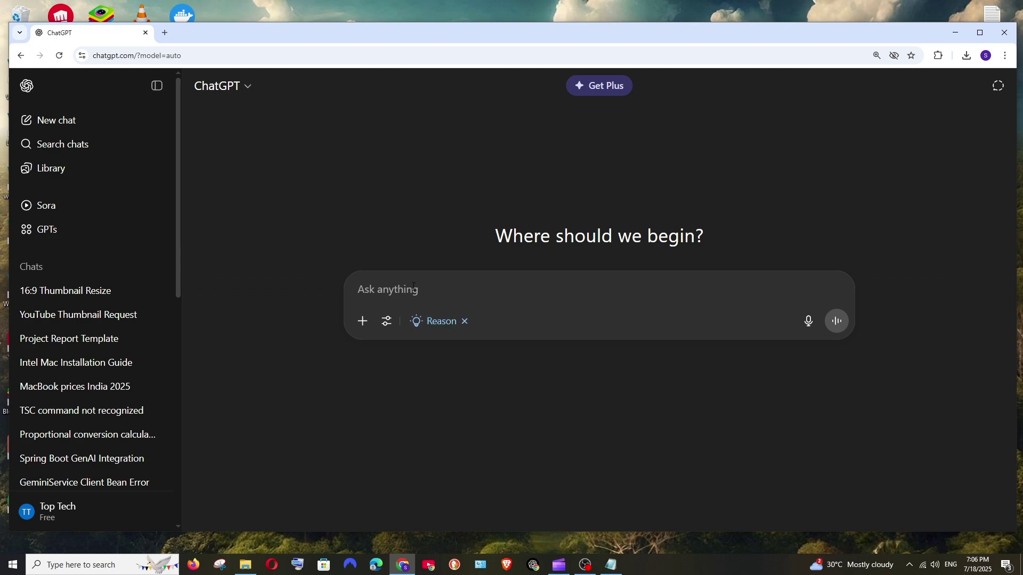
pyautogui.write('Can you create me a college Project Report Template? I want a single response so it is easy to copy')
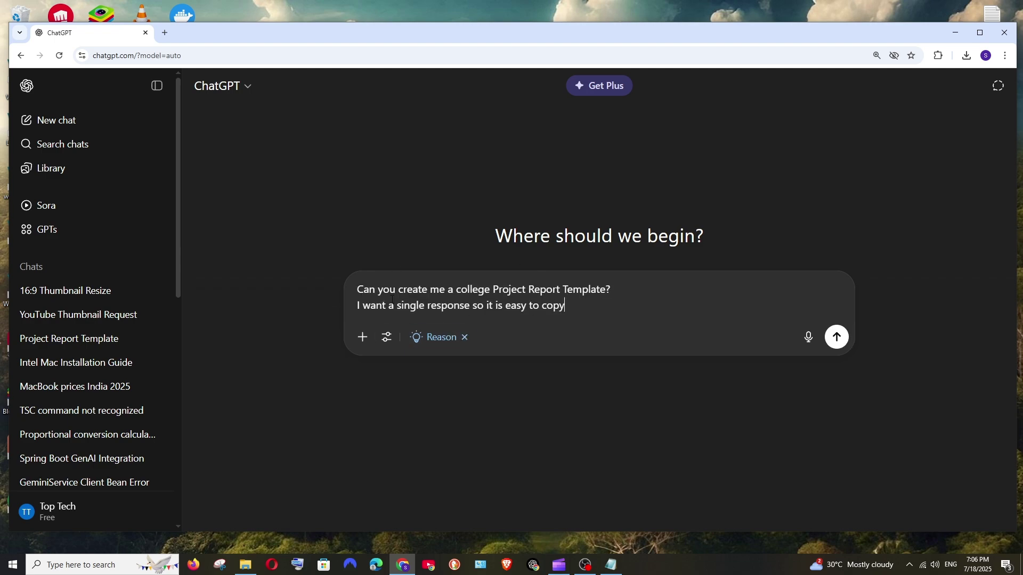
pyautogui.hotkey('ctrl', '+')
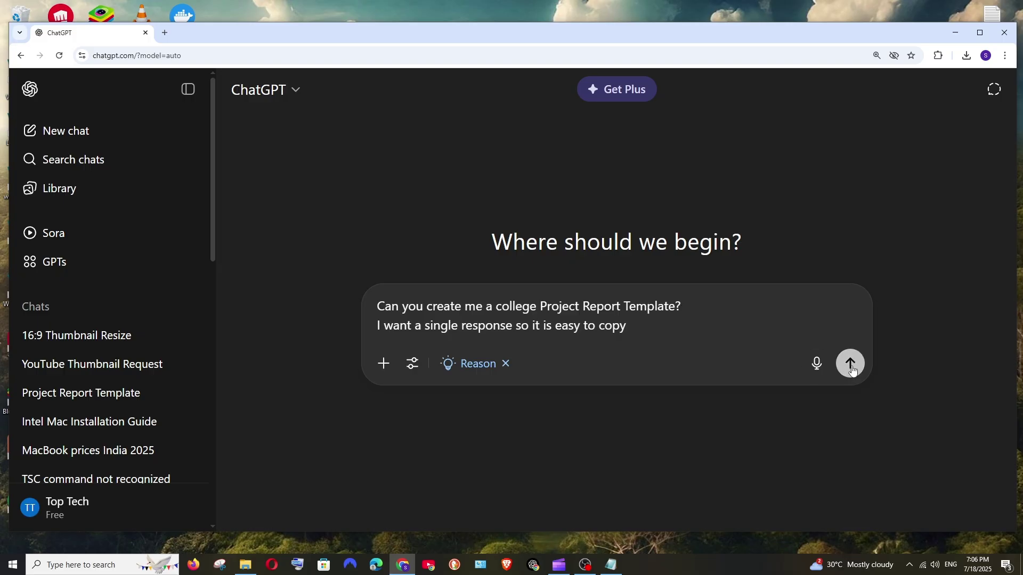
# Send the template request and select all text on the response page
pyautogui.click(851, 364)
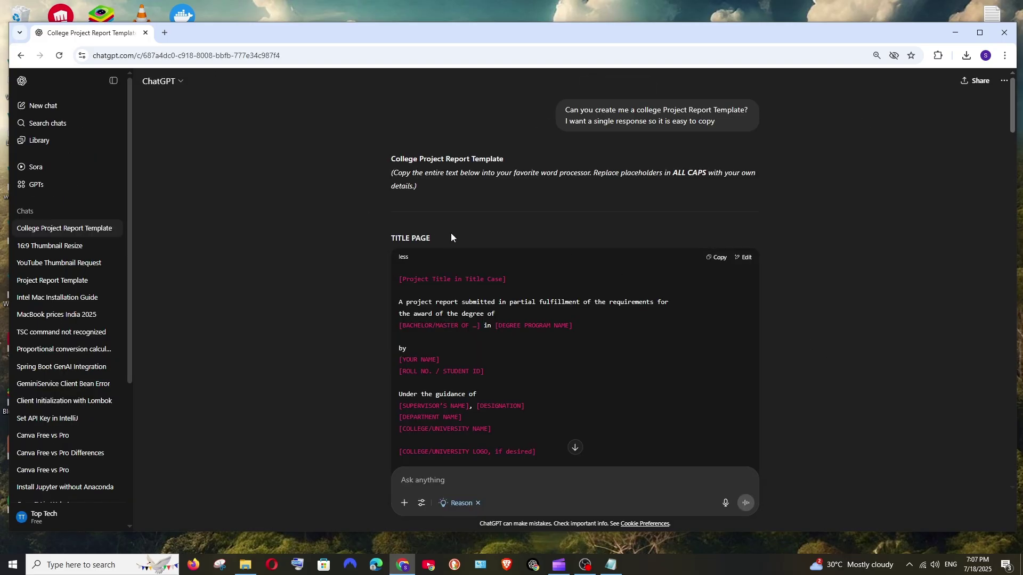
pyautogui.moveTo(388, 239); pyautogui.dragTo(453, 258)
pyautogui.scroll(-3, 454, 257)
pyautogui.moveTo(391, 267); pyautogui.dragTo(441, 268)
pyautogui.scroll(-5, 426, 279)
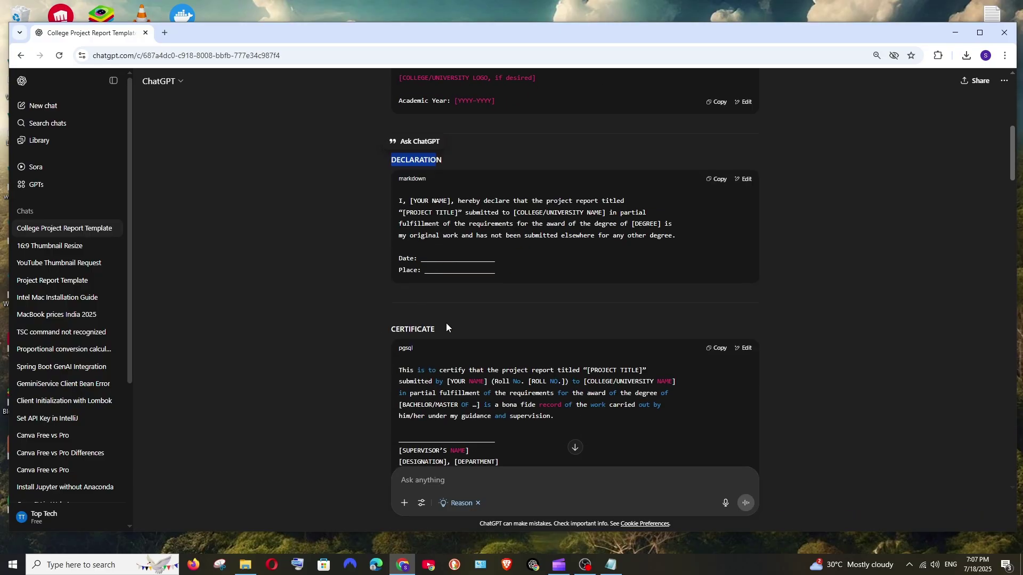
pyautogui.scroll(-1, 520, 232)
pyautogui.scroll(-2, 489, 272)
pyautogui.scroll(-2, 489, 272)
pyautogui.scroll(-5, 502, 263)
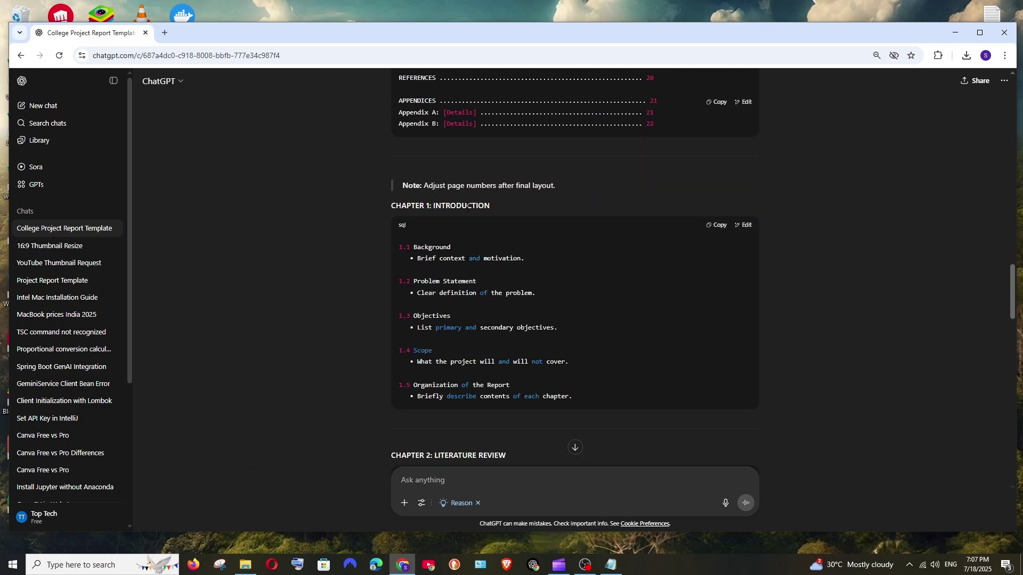
pyautogui.scroll(-3, 468, 206)
pyautogui.scroll(-2, 448, 255)
pyautogui.scroll(-3, 502, 266)
pyautogui.scroll(-6, 511, 290)
pyautogui.scroll(-3, 507, 281)
pyautogui.scroll(8, 511, 274)
pyautogui.scroll(7, 510, 237)
pyautogui.scroll(5, 510, 232)
pyautogui.scroll(3, 509, 232)
pyautogui.scroll(3, 509, 232)
pyautogui.scroll(1, 593, 270)
pyautogui.scroll(1, 594, 220)
pyautogui.scroll(2, 594, 220)
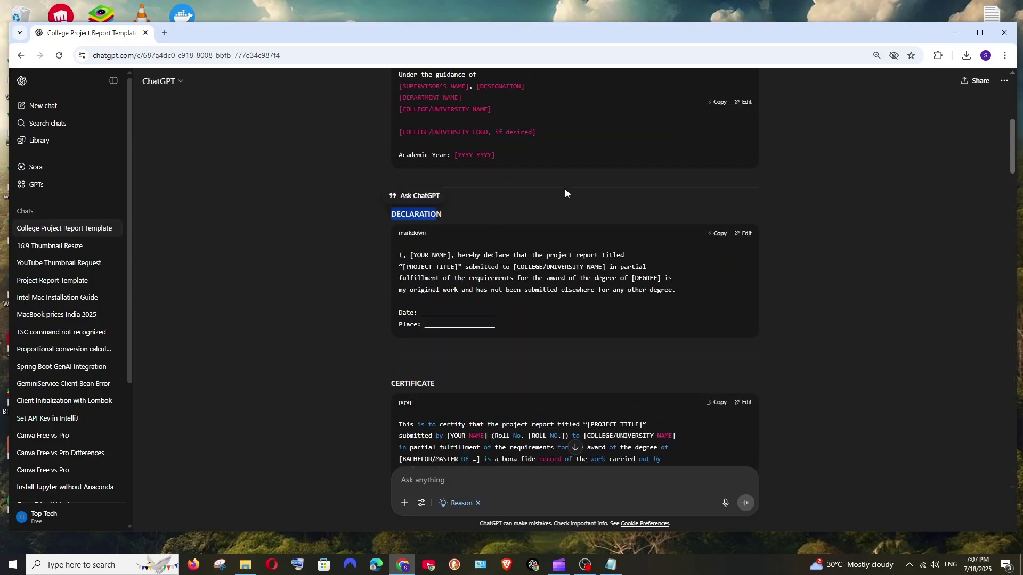
pyautogui.scroll(2, 621, 275)
pyautogui.scroll(2, 558, 300)
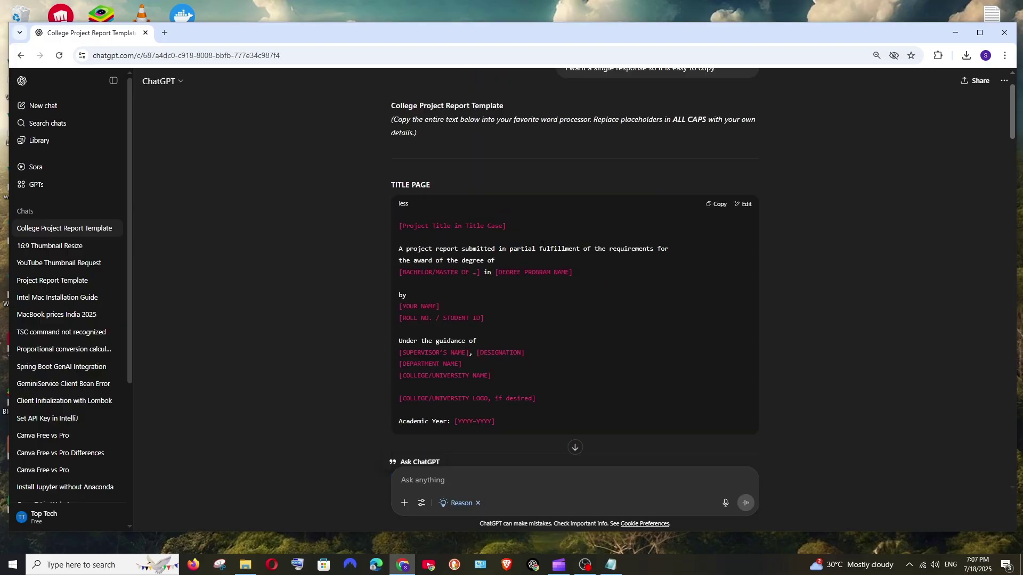
pyautogui.scroll(1, 480, 220)
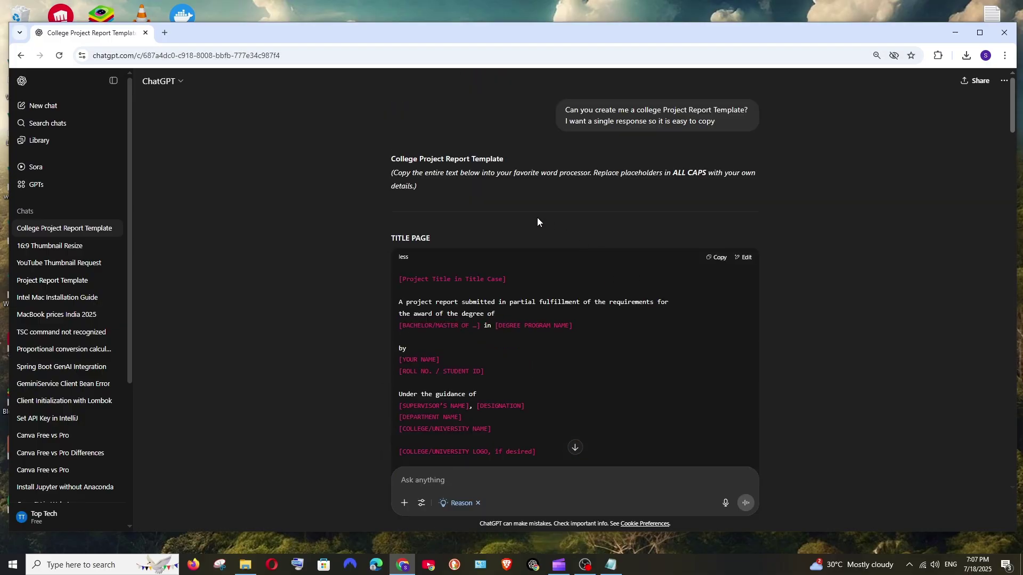
pyautogui.hotkey('ctrl', 'a')
pyautogui.scroll(-5, 537, 222)
pyautogui.scroll(-5, 538, 222)
pyautogui.scroll(-5, 537, 222)
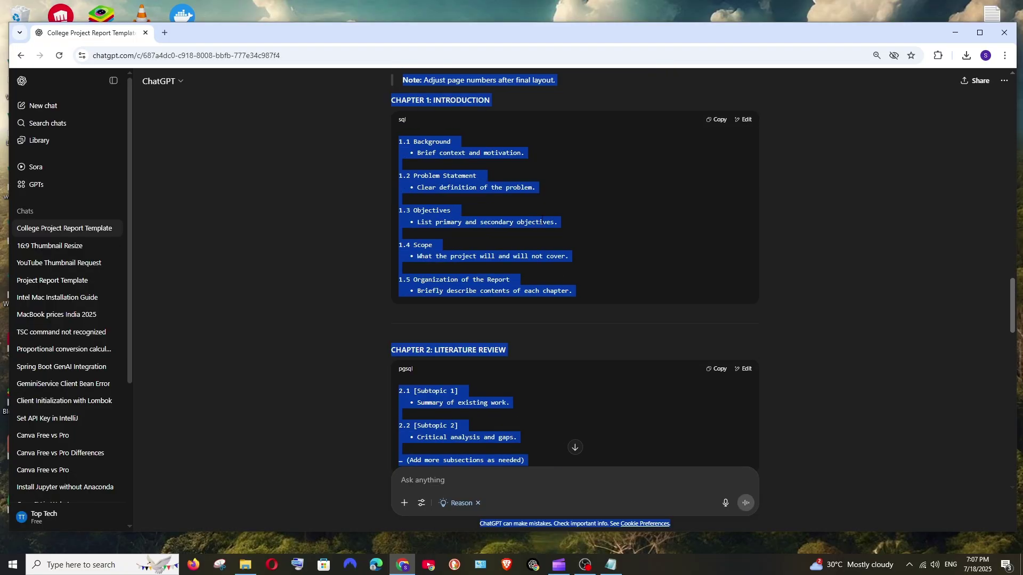
pyautogui.scroll(-5, 537, 222)
pyautogui.scroll(-5, 539, 221)
pyautogui.scroll(-3, 541, 219)
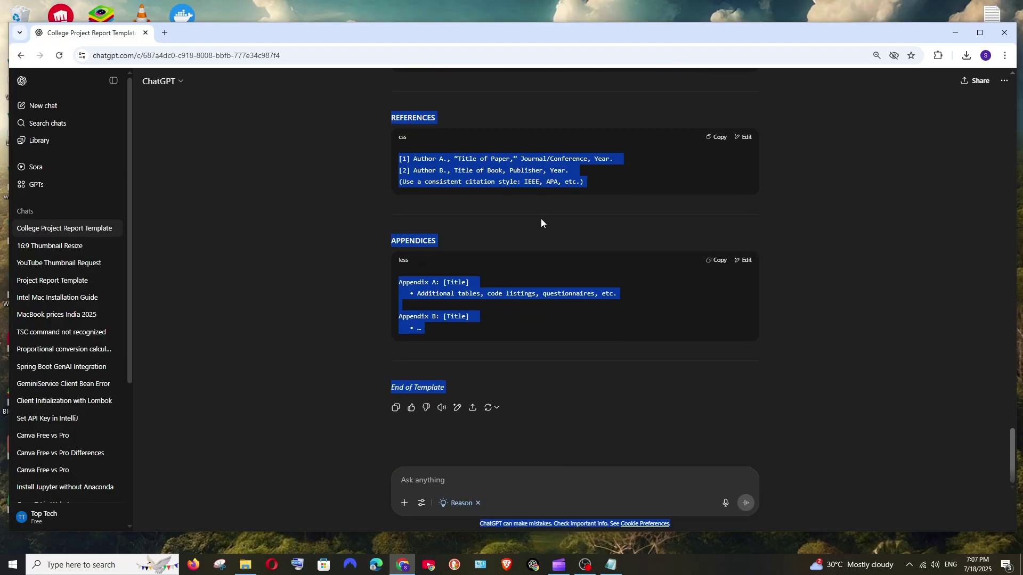
# Open Notepad and delete the leftover chat footer lines after End of Template
pyautogui.click(88, 564)
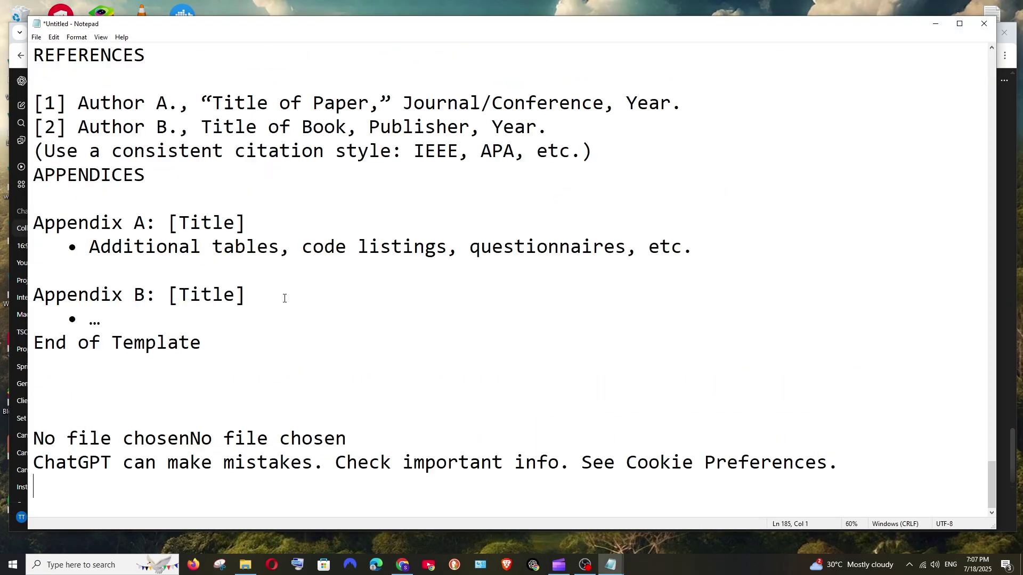
pyautogui.keyDown('ctrl'); pyautogui.scroll(-1, 284, 298); pyautogui.keyUp('ctrl')
pyautogui.moveTo(733, 485); pyautogui.dragTo(39, 447)
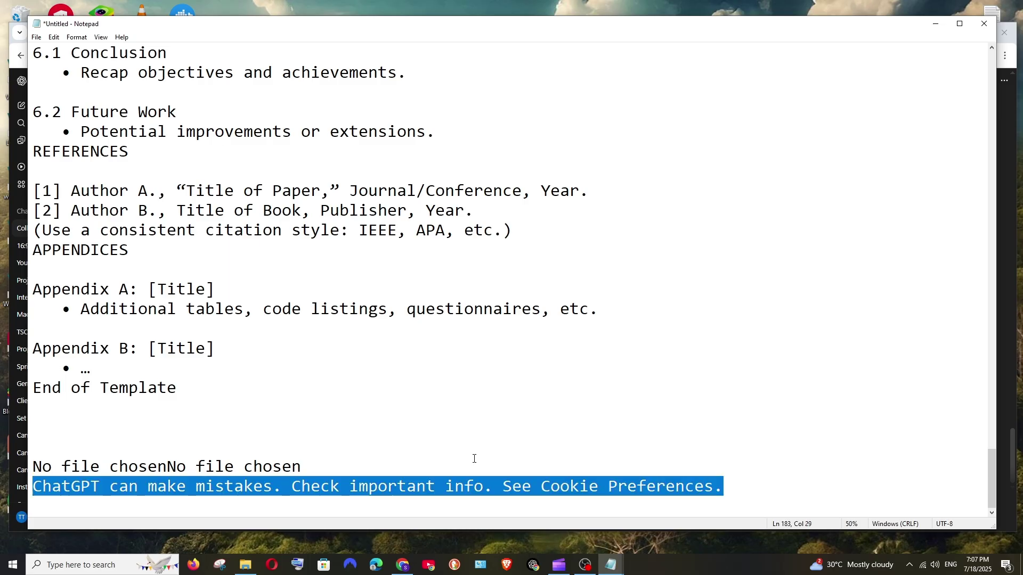
pyautogui.press('BackSpace')
pyautogui.scroll(1, 233, 427)
pyautogui.scroll(5, 279, 411)
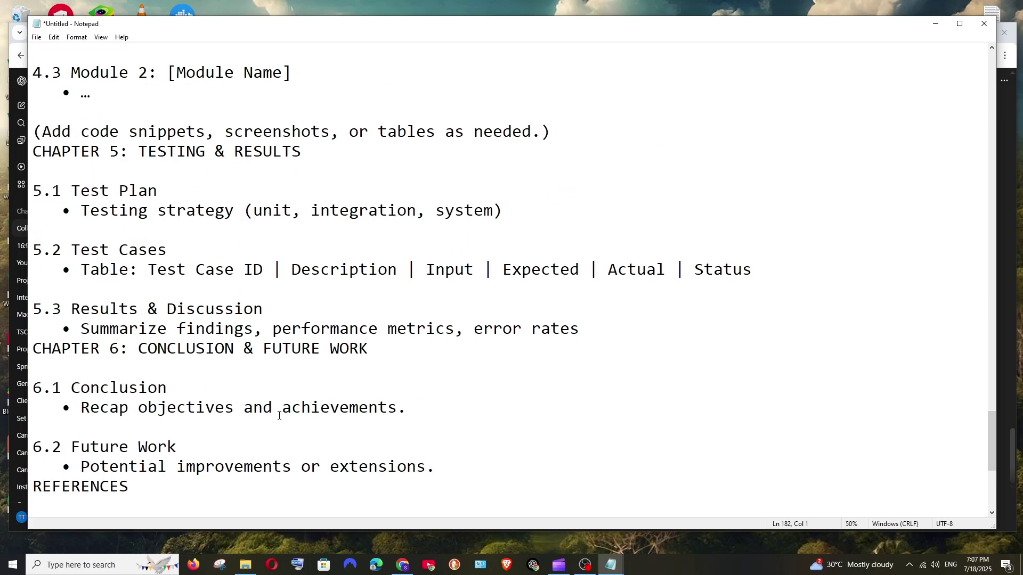
pyautogui.scroll(10, 278, 415)
pyautogui.scroll(5, 277, 415)
pyautogui.scroll(5, 276, 415)
pyautogui.scroll(5, 275, 415)
pyautogui.scroll(5, 262, 406)
pyautogui.scroll(2, 263, 405)
pyautogui.keyDown('ctrl'); pyautogui.scroll(-2, 267, 312); pyautogui.keyUp('ctrl')
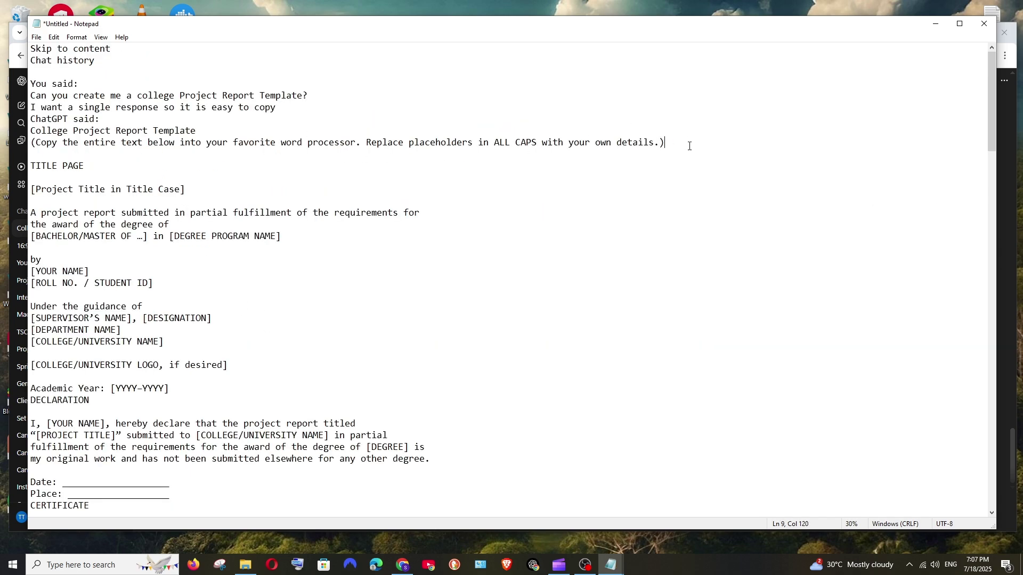
# Delete the chat header lines and blank line above TITLE PAGE, then select everything
pyautogui.moveTo(665, 143); pyautogui.dragTo(32, 46)
pyautogui.press('Delete')
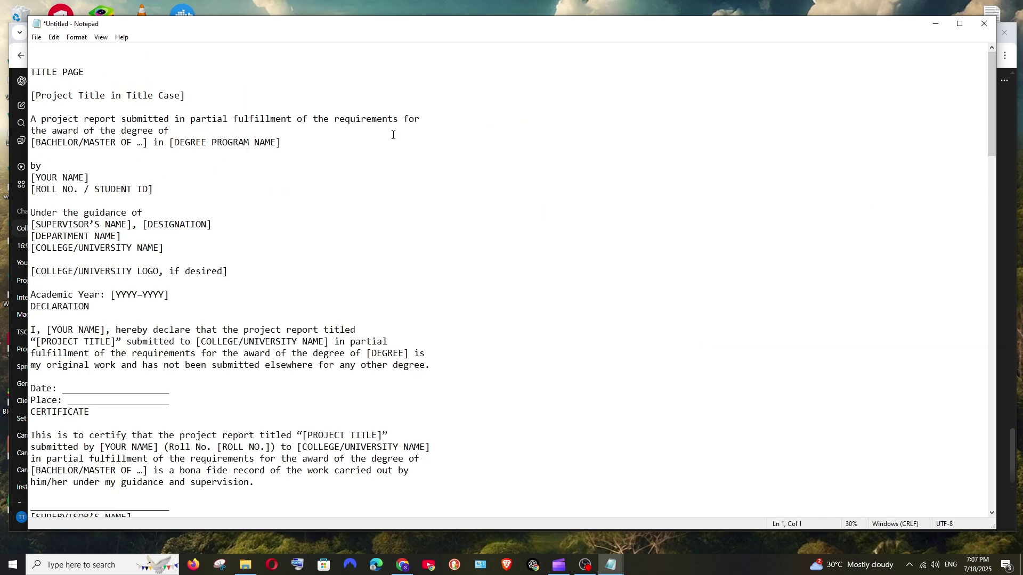
pyautogui.press('Down')
pyautogui.press('BackSpace')
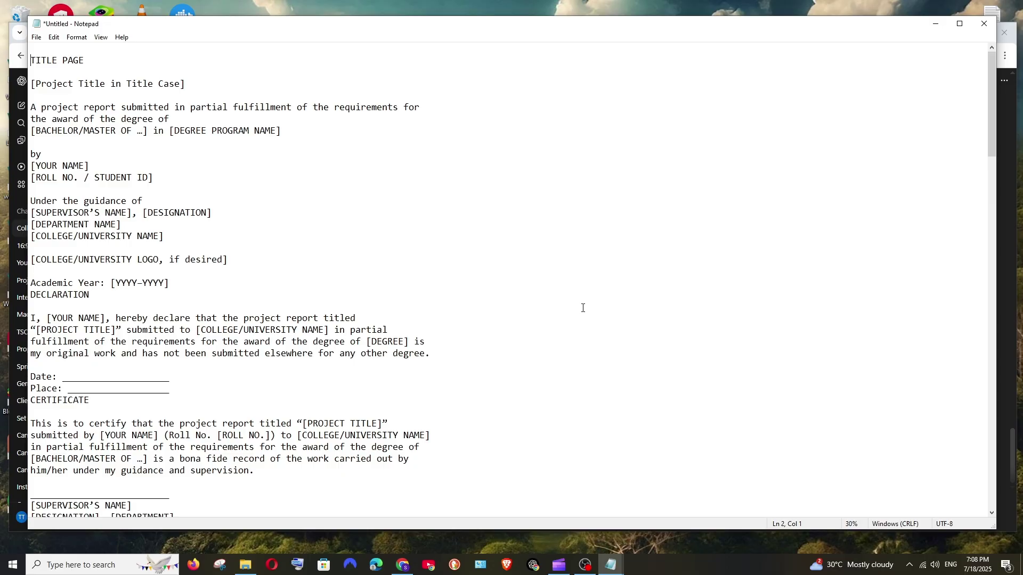
pyautogui.hotkey('ctrl', 'a')
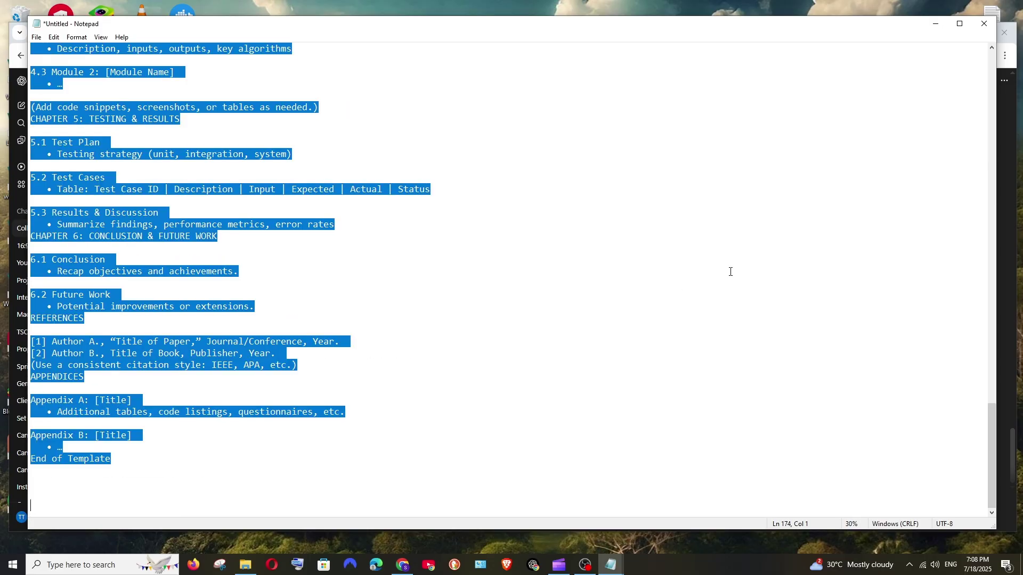
# Return to ChatGPT and start a new zoomed-in chat in Deep research mode
pyautogui.click(934, 24)
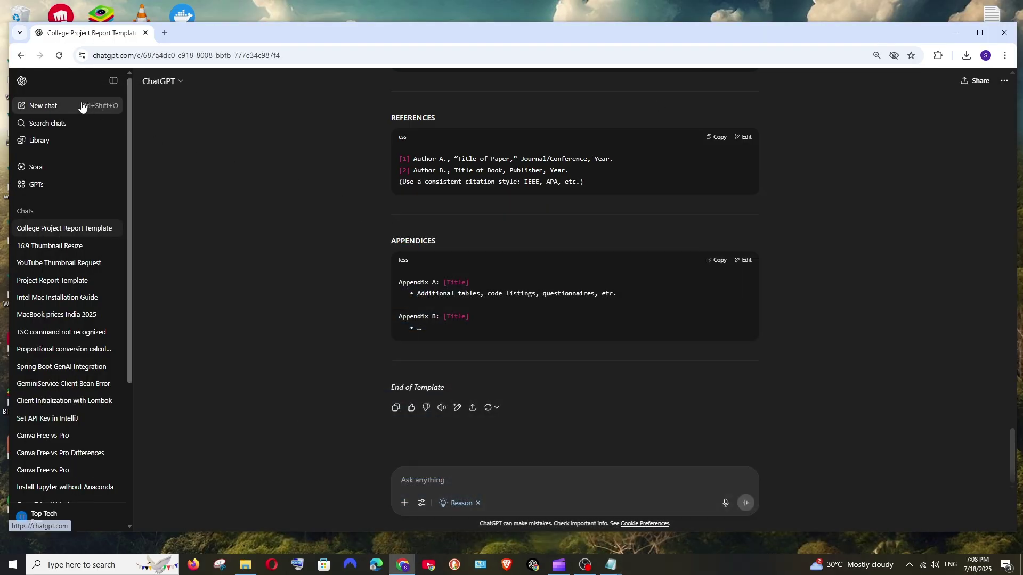
pyautogui.click(81, 103)
pyautogui.hotkey('ctrl', '+')
pyautogui.hotkey('ctrl', '+')
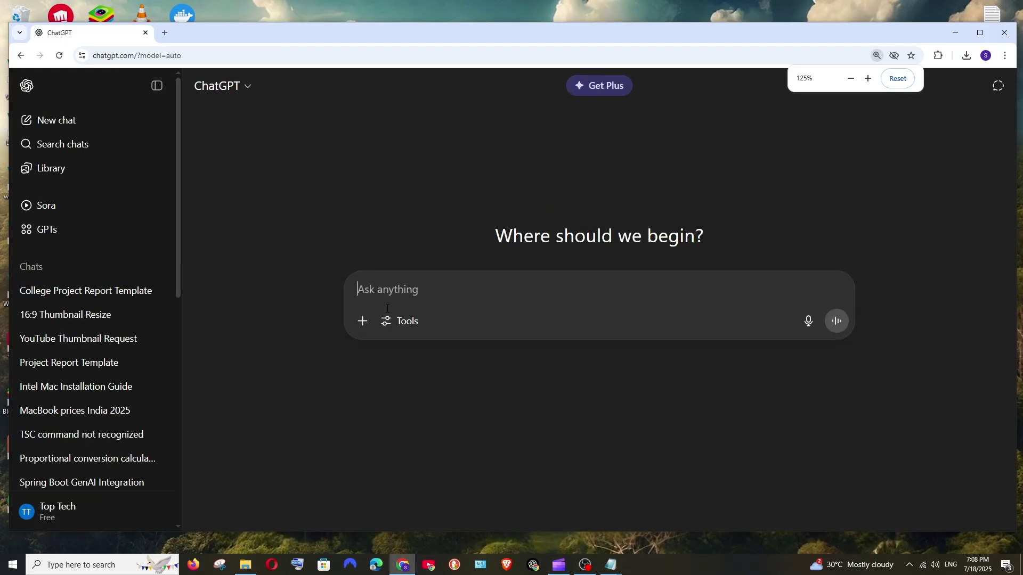
pyautogui.click(400, 321)
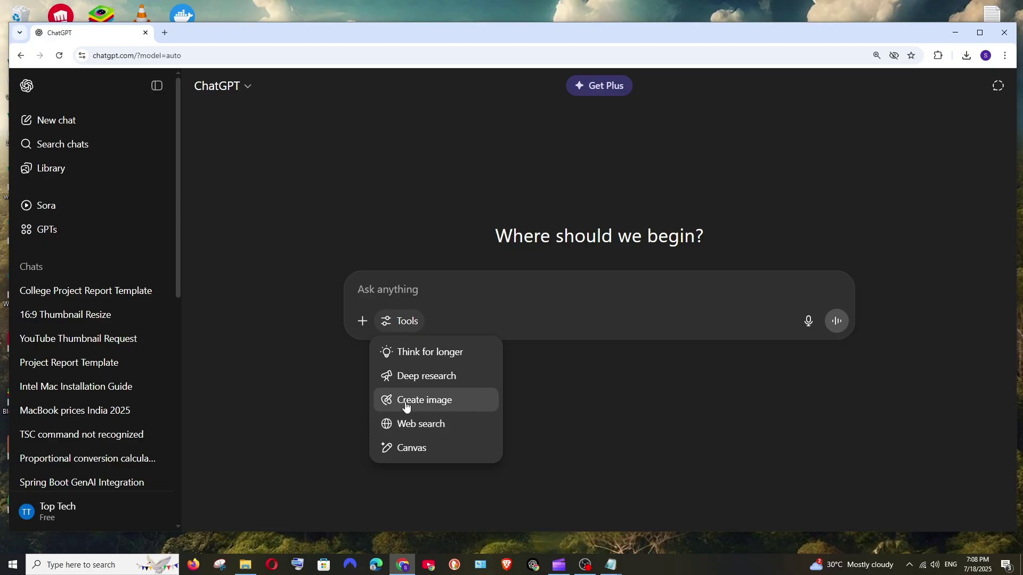
pyautogui.click(433, 378)
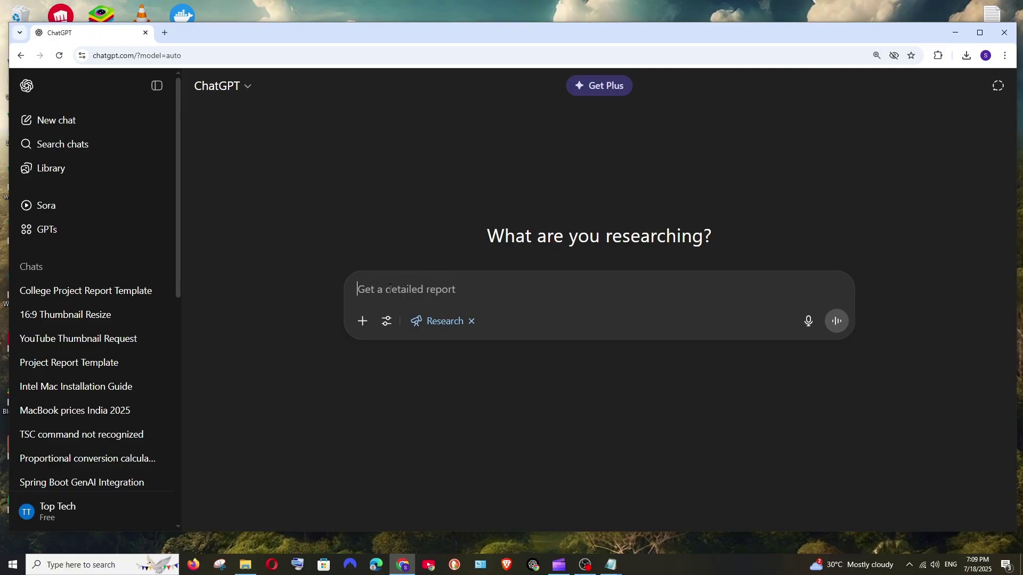
# Paste the project report template into the deep research prompt
pyautogui.hotkey('ctrl', 'v')
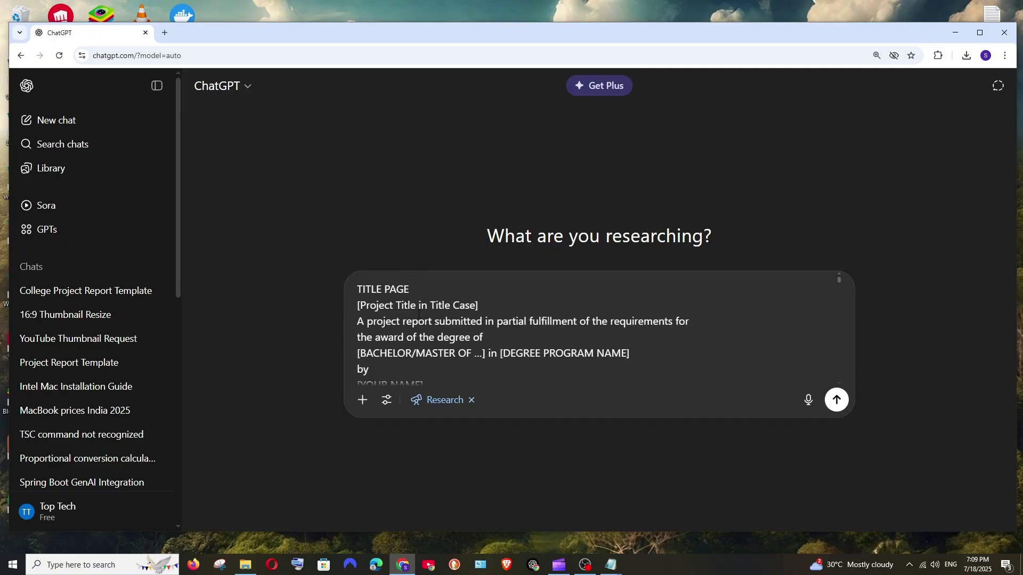
pyautogui.scroll(-5, 419, 314)
pyautogui.scroll(-5, 418, 313)
pyautogui.scroll(-5, 419, 313)
pyautogui.scroll(-5, 417, 311)
pyautogui.scroll(-5, 418, 314)
pyautogui.scroll(-5, 418, 313)
pyautogui.scroll(-5, 418, 313)
pyautogui.scroll(-5, 418, 313)
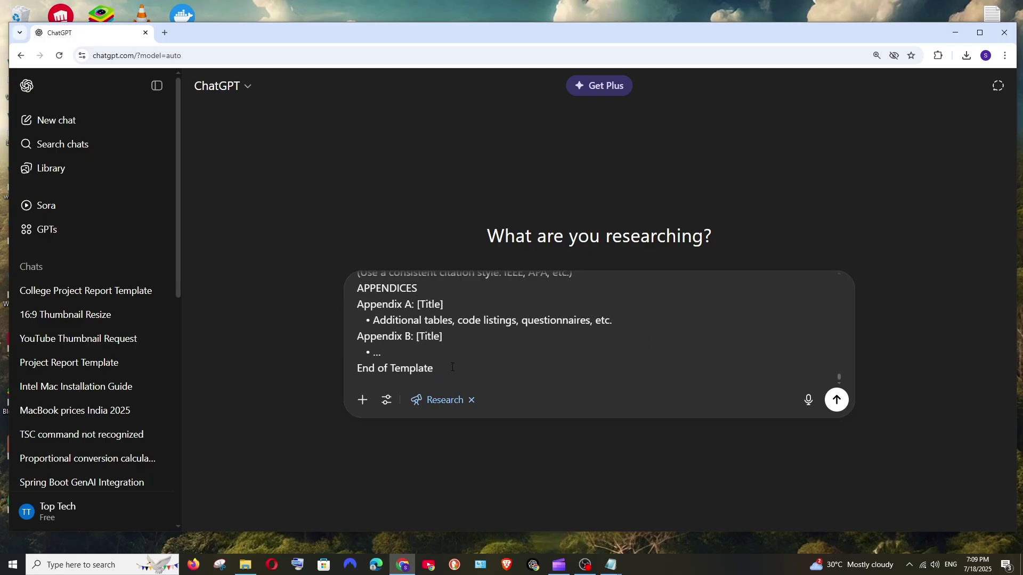
pyautogui.write(',')
# Bring in the follow-up prompt text from Notepad and paste it into the research prompt
pyautogui.moveTo(610, 566)
pyautogui.click(665, 534)
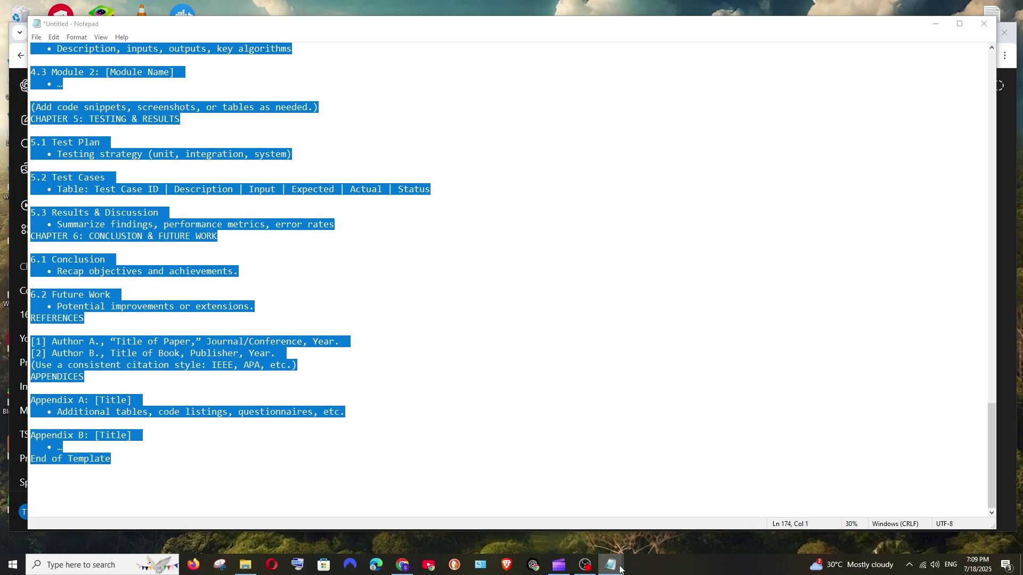
pyautogui.click(552, 515)
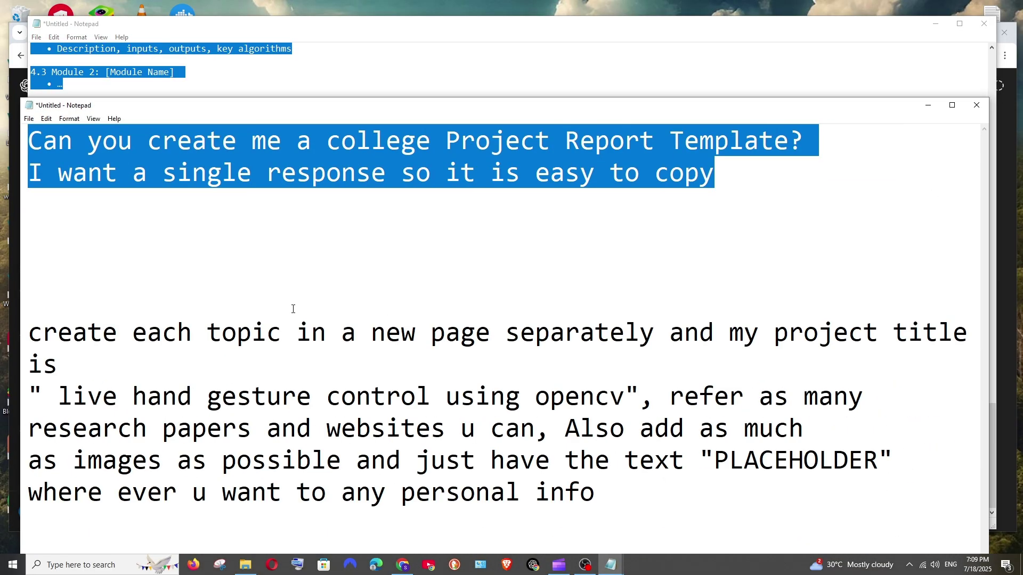
pyautogui.hotkey('alt', 'Tab')
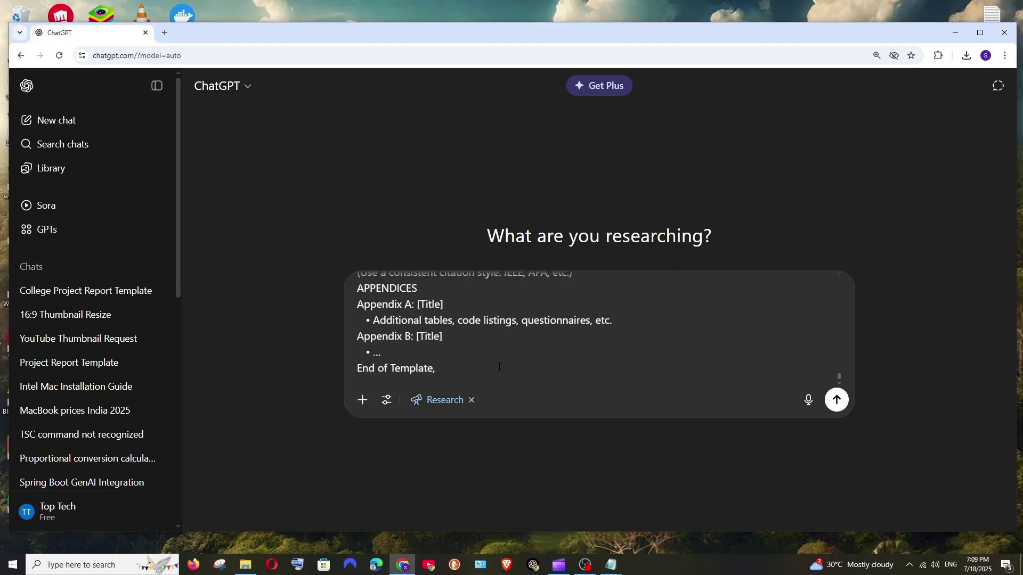
pyautogui.write('create each topic in a new page separately and my project title is " live hand gesture control using opencv", refer as many research papers and websites u can, Also add as much as images as possible and just have the text "PLACEHOLDER" where ever u want to any personal info')
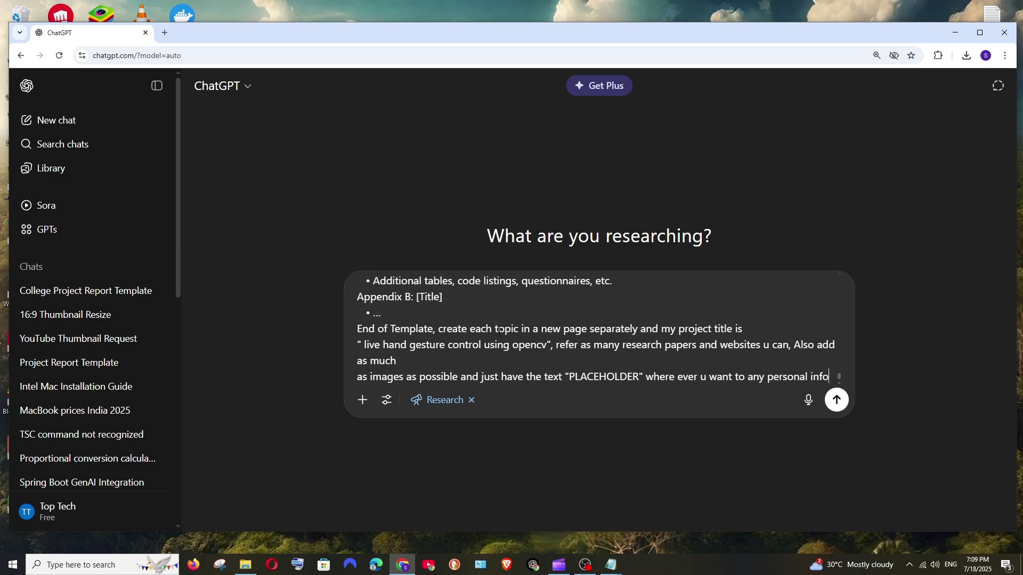
pyautogui.scroll(-1, 525, 352)
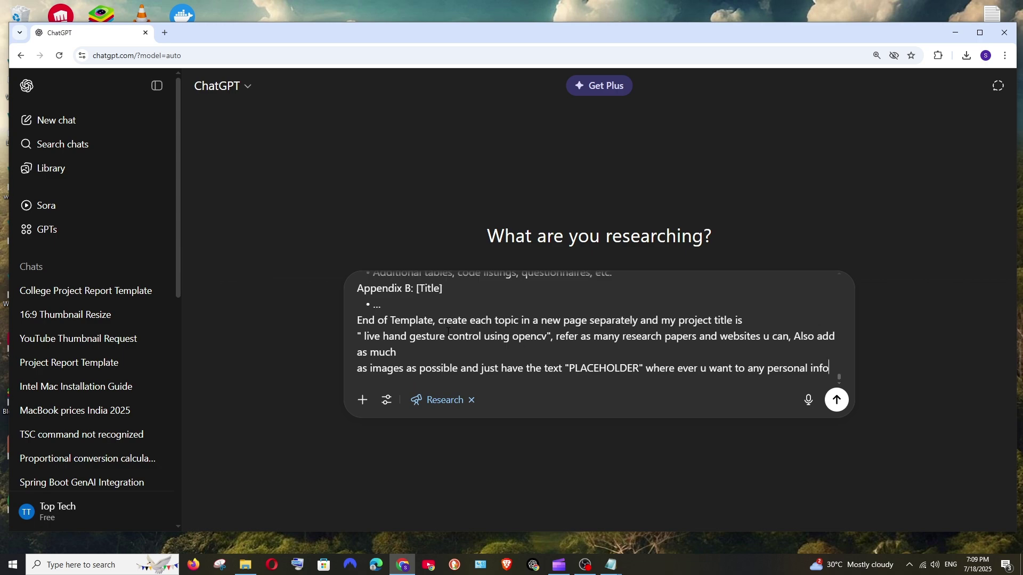
# Check the new-page, 'live hand gesture control using opencv' and citation instructions; join the line before 'as images'
pyautogui.moveTo(438, 319); pyautogui.dragTo(639, 315)
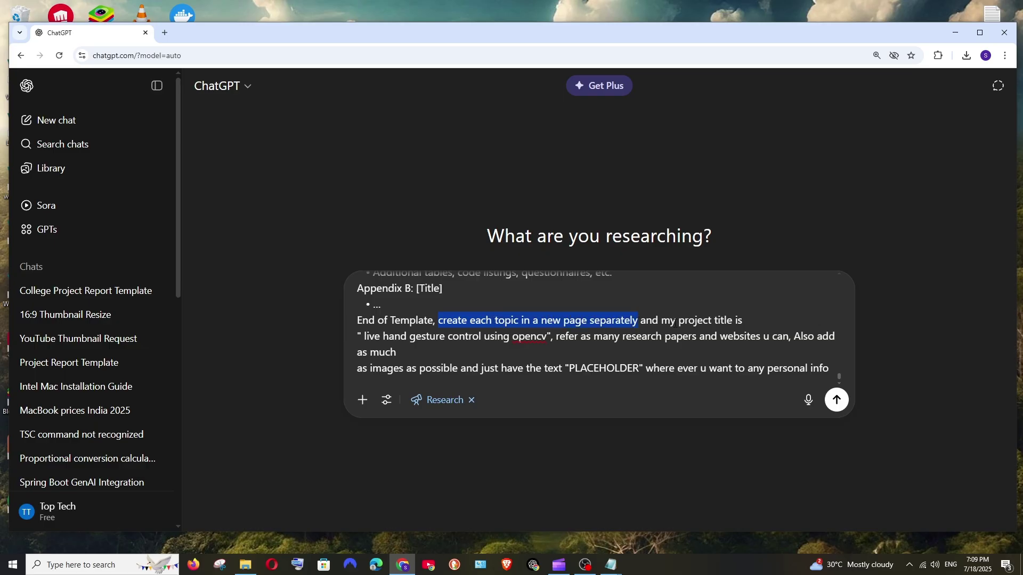
pyautogui.moveTo(548, 336); pyautogui.dragTo(365, 337)
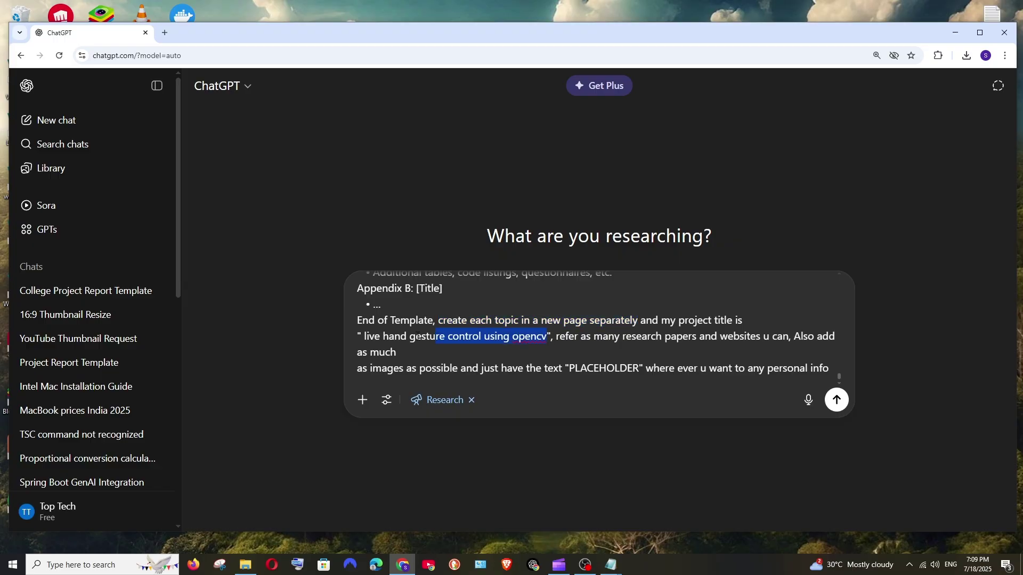
pyautogui.click(574, 328)
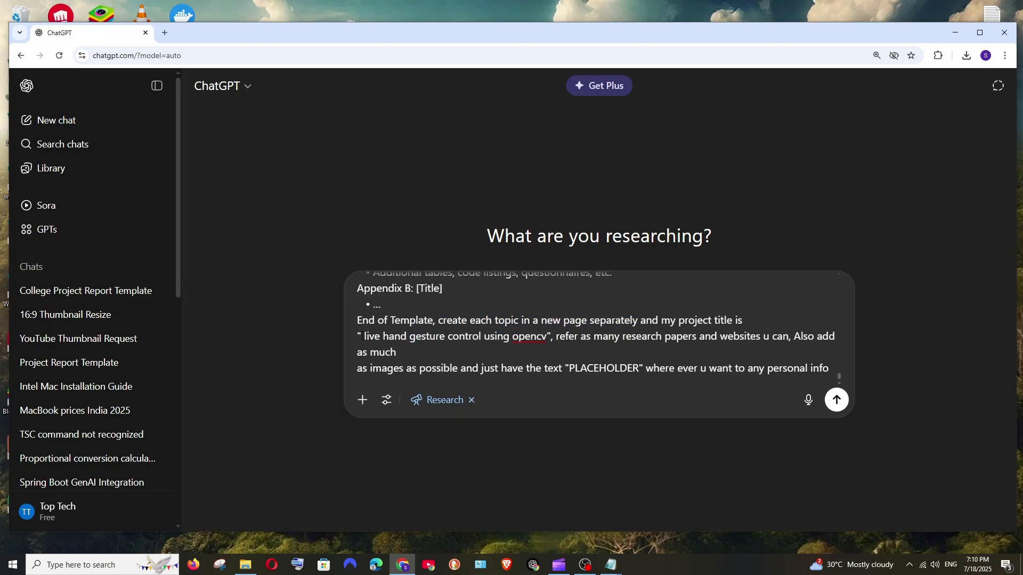
pyautogui.moveTo(365, 337); pyautogui.dragTo(547, 337)
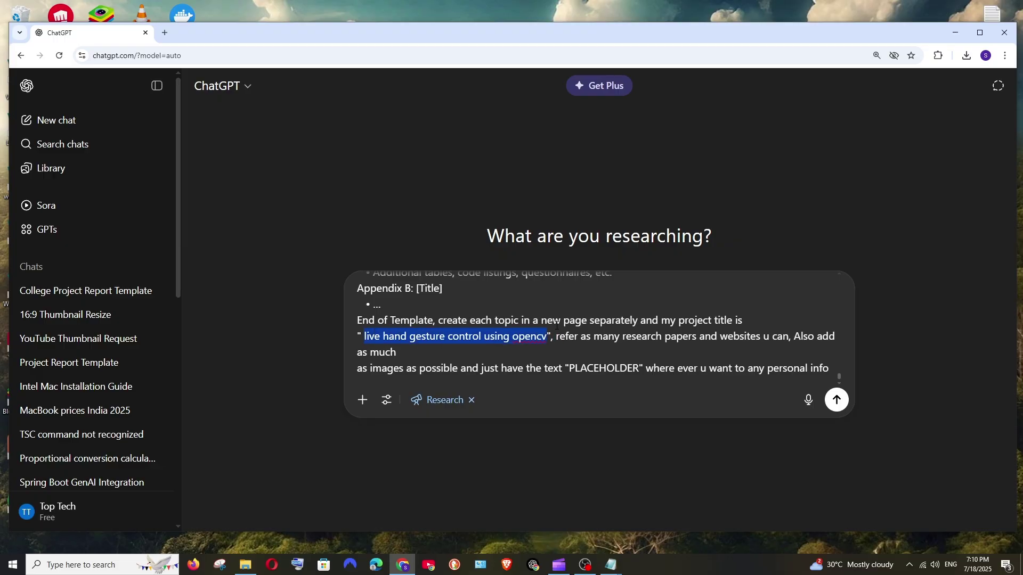
pyautogui.moveTo(557, 336); pyautogui.dragTo(696, 336)
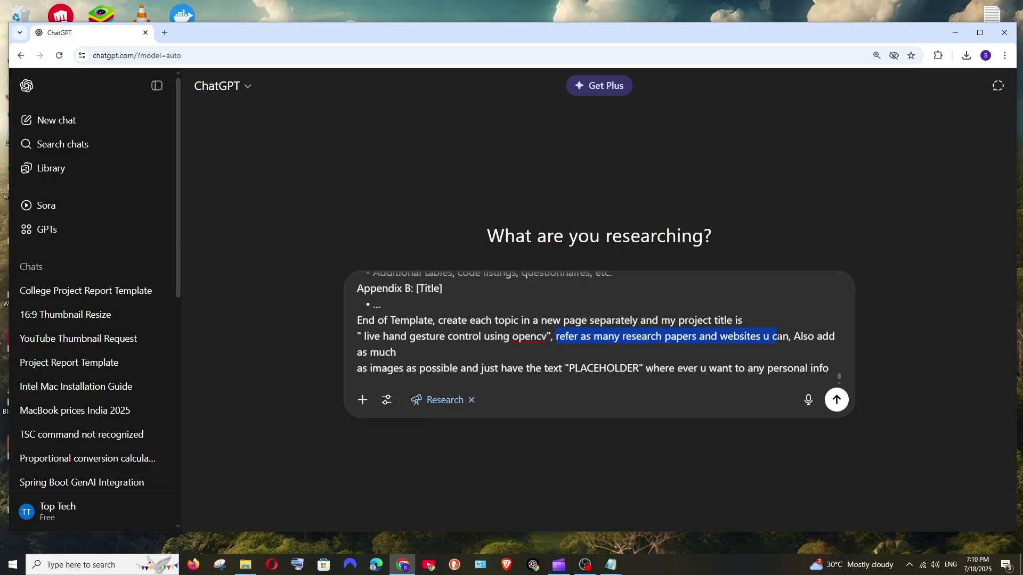
pyautogui.click(357, 369)
pyautogui.press('BackSpace')
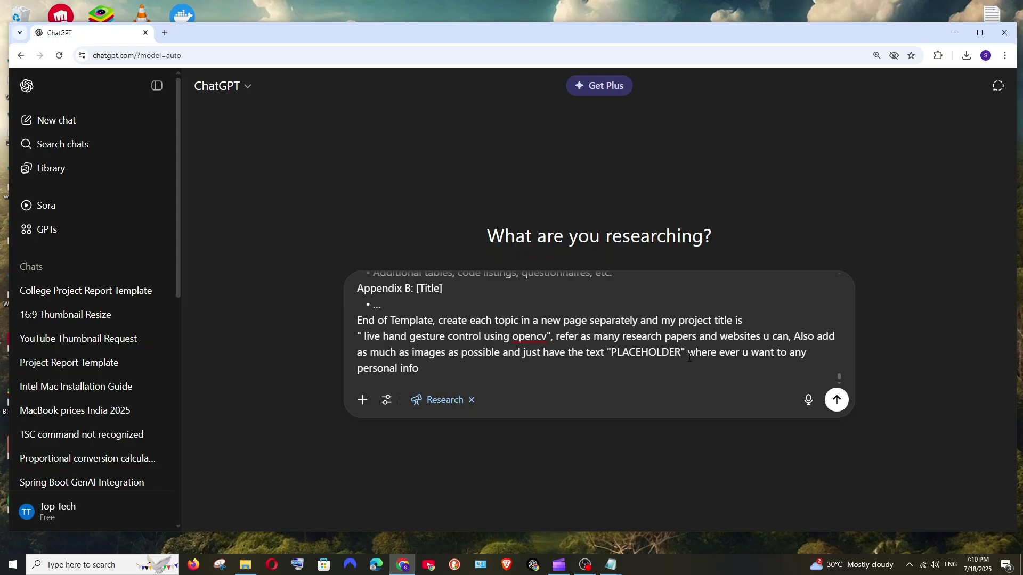
pyautogui.scroll(3, 466, 341)
pyautogui.scroll(5, 471, 336)
pyautogui.scroll(5, 480, 327)
pyautogui.scroll(3, 501, 315)
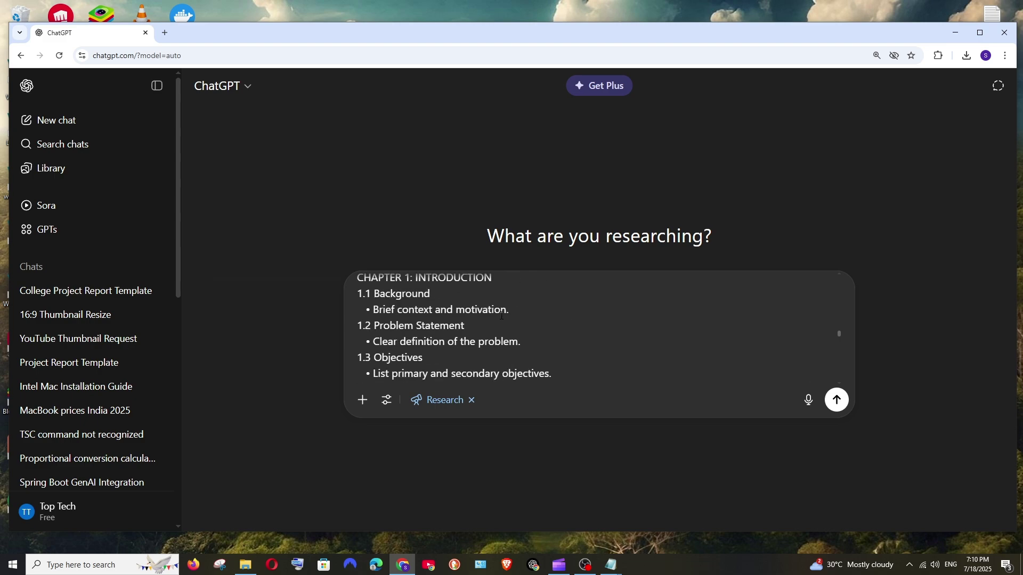
pyautogui.scroll(5, 440, 312)
pyautogui.scroll(5, 448, 314)
pyautogui.scroll(5, 456, 316)
pyautogui.scroll(5, 467, 318)
pyautogui.scroll(2, 437, 316)
pyautogui.scroll(-5, 472, 314)
pyautogui.scroll(-5, 511, 314)
pyautogui.scroll(-5, 548, 312)
pyautogui.scroll(-10, 547, 312)
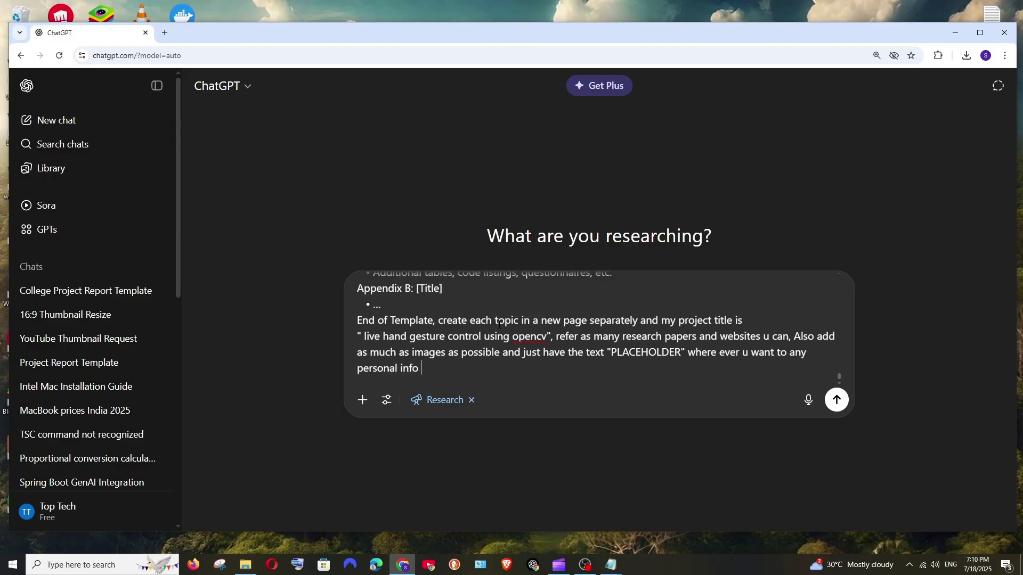
# Send the research request and highlight 'degree program and level' in ChatGPT's questions
pyautogui.click(836, 400)
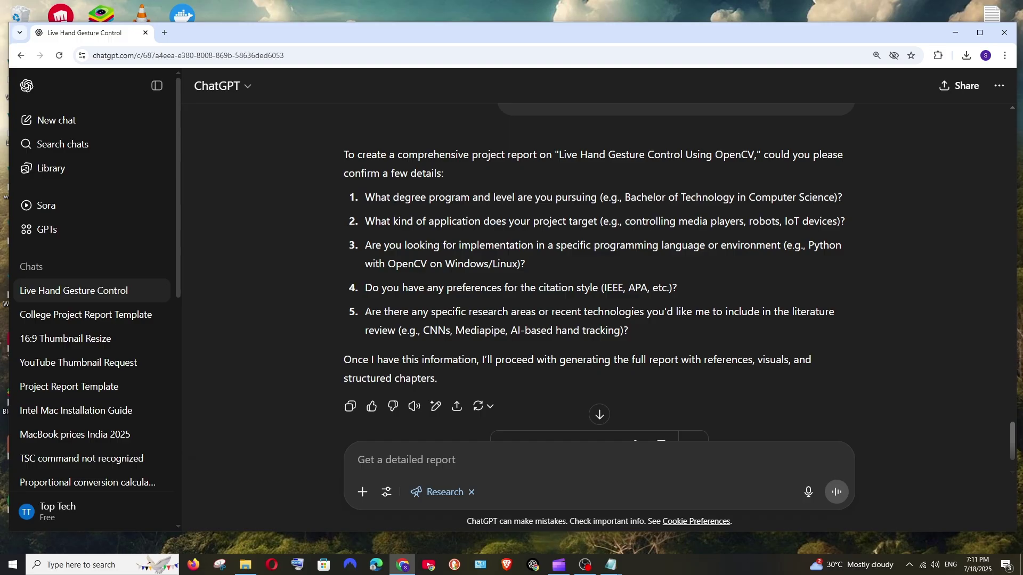
pyautogui.moveTo(393, 198); pyautogui.dragTo(514, 198)
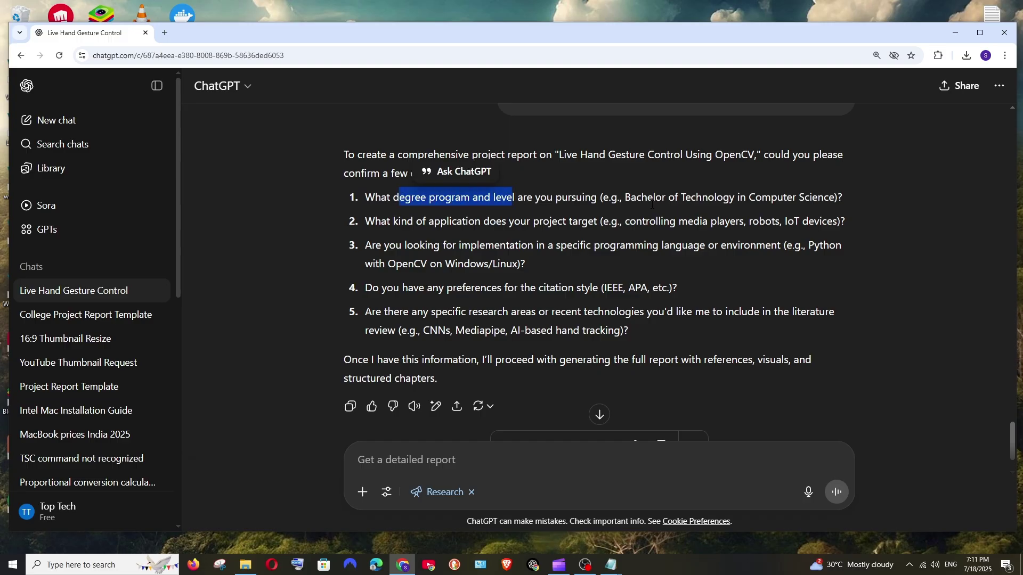
# Reply: Btech in CS, IoT application, Python, no citation preference, include research areas
pyautogui.click(612, 233)
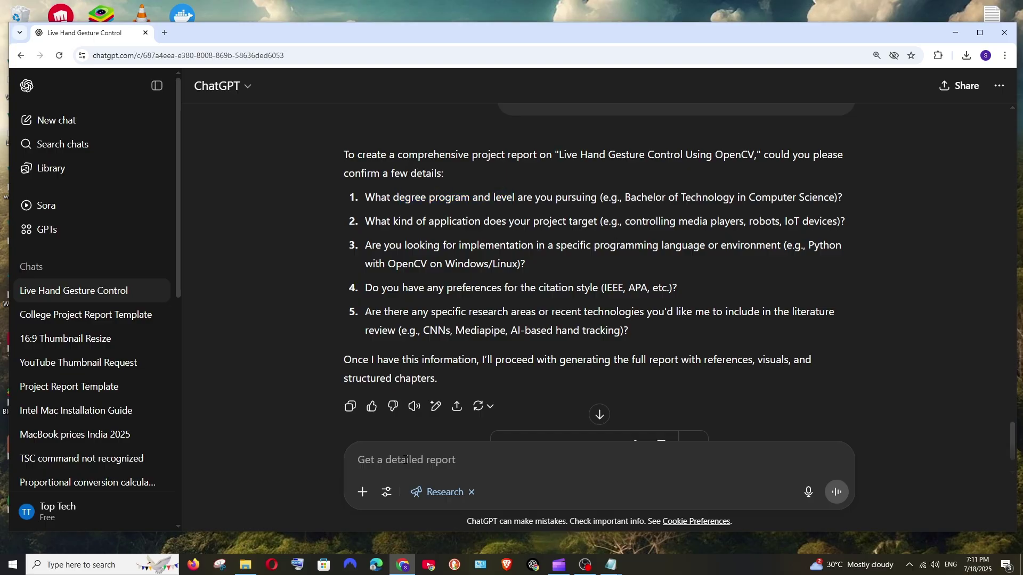
pyautogui.write('Btech in CS,2. iot, 3. python, 4. none, 5. yes please include')
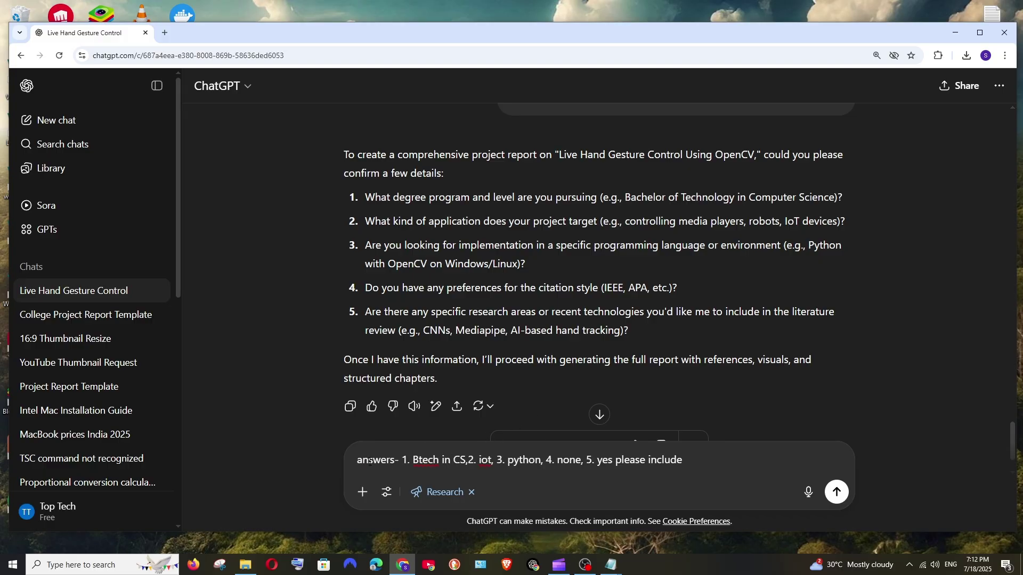
pyautogui.moveTo(356, 462); pyautogui.dragTo(397, 460)
pyautogui.moveTo(466, 462); pyautogui.dragTo(421, 461)
pyautogui.scroll(-1, 724, 376)
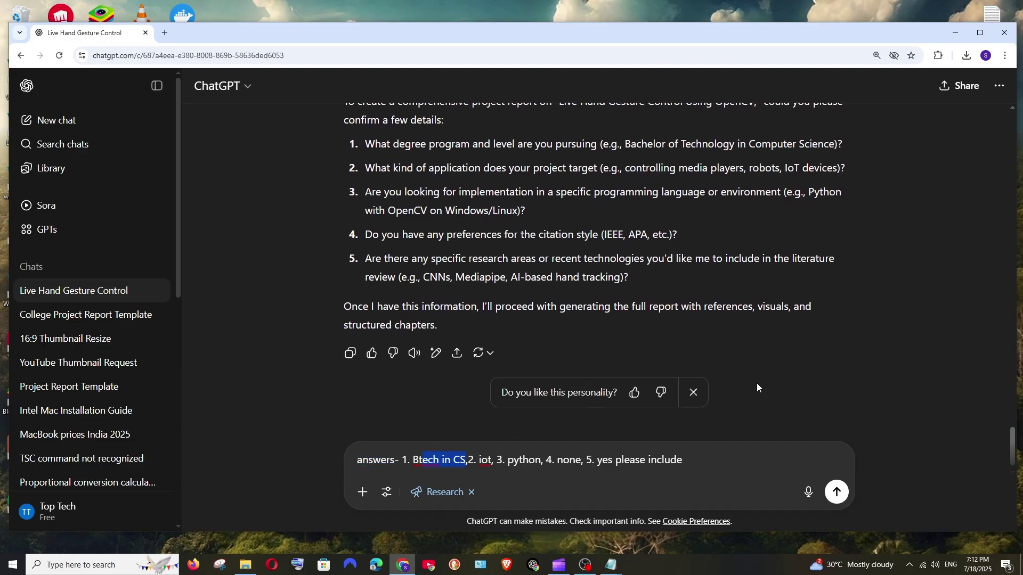
pyautogui.click(836, 492)
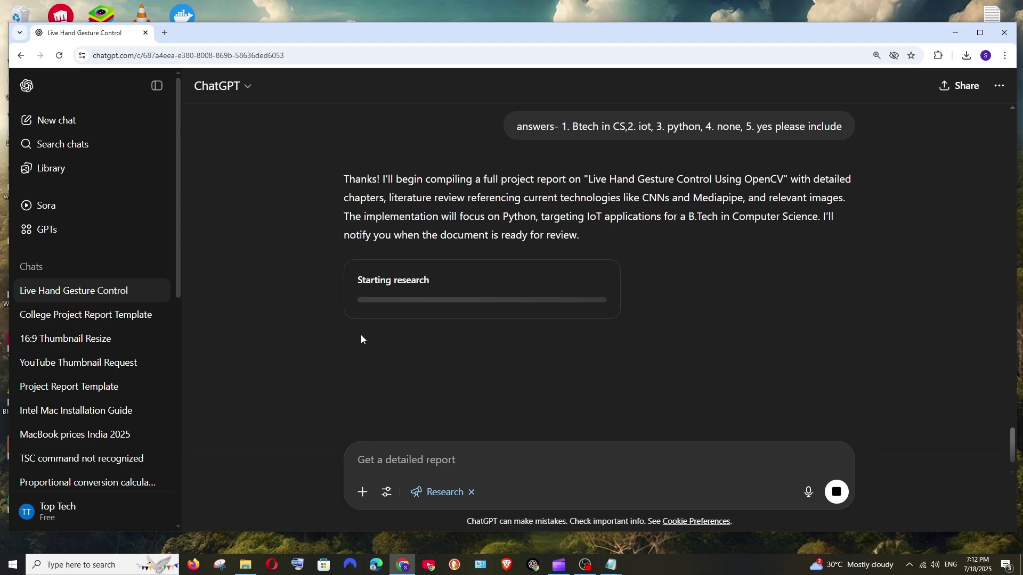
# Collapse the chat sidebar and open the live research Activity panel
pyautogui.click(157, 87)
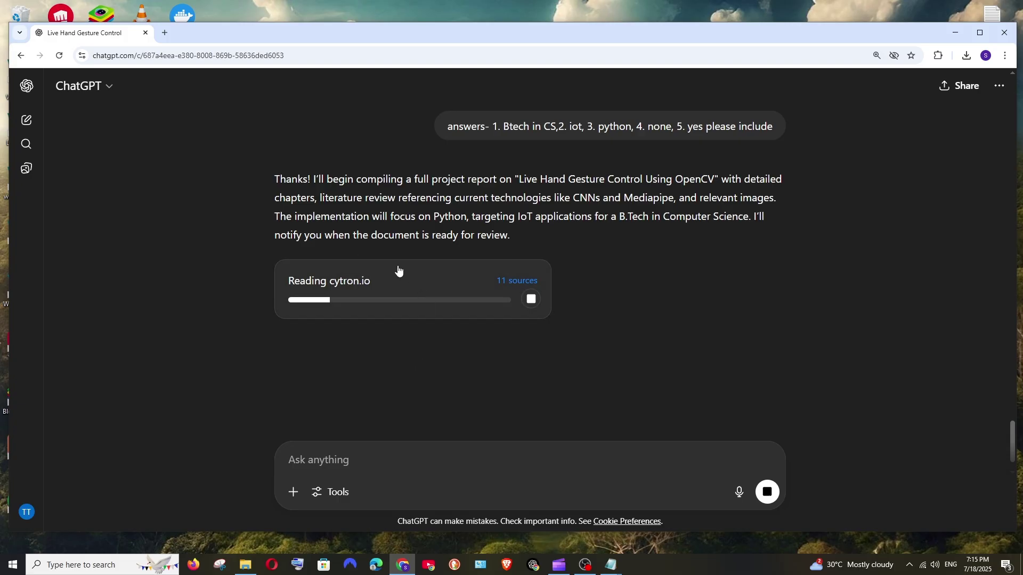
pyautogui.click(324, 276)
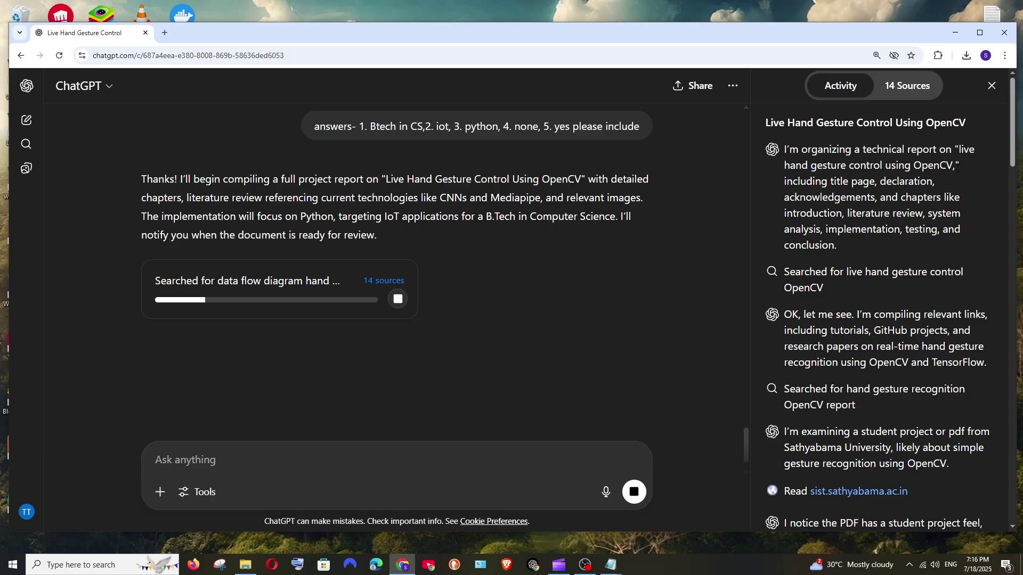
pyautogui.moveTo(797, 183); pyautogui.dragTo(838, 219)
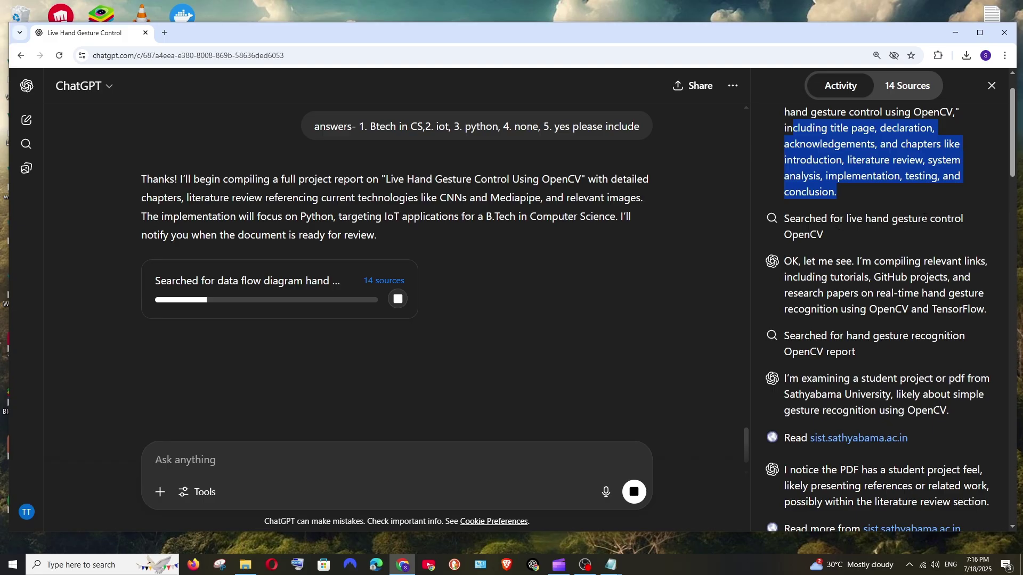
pyautogui.scroll(-1, 832, 236)
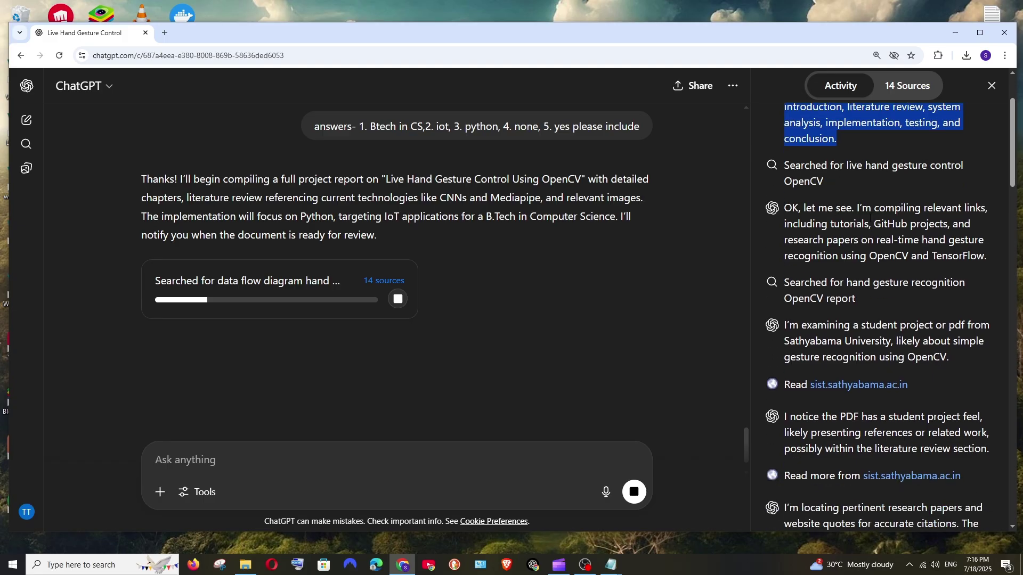
pyautogui.scroll(-1, 878, 203)
pyautogui.scroll(-5, 878, 202)
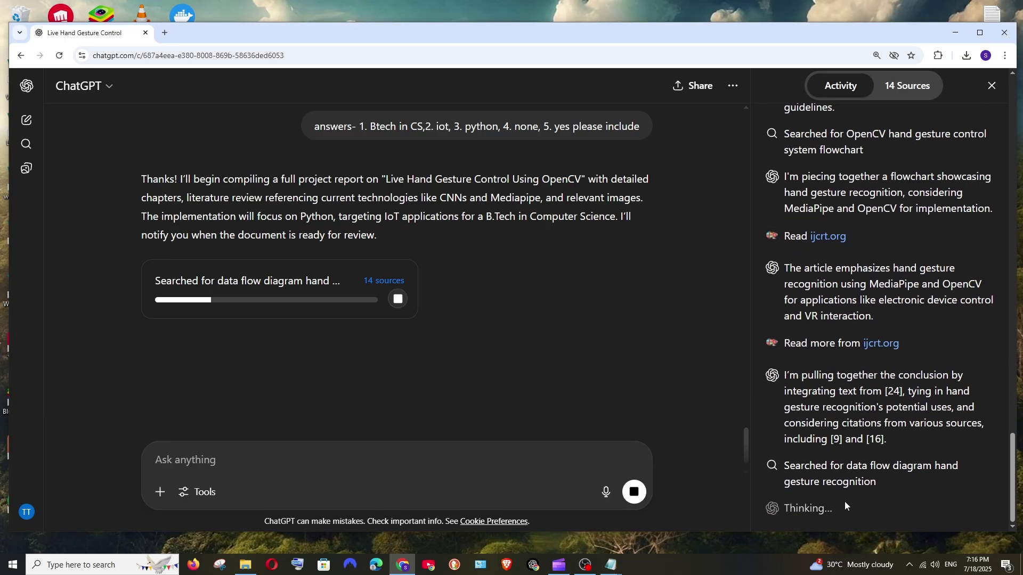
# Switch the Activity panel to the list of 14 sources
pyautogui.click(906, 87)
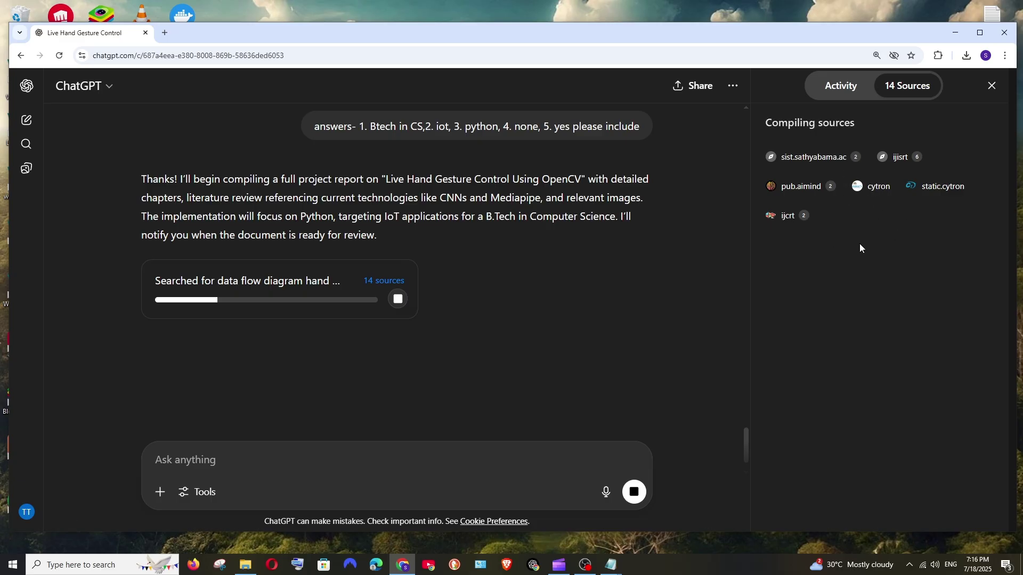
# Visit the IJISRT journal source, then close its tab to return to the finished research
pyautogui.click(898, 159)
pyautogui.moveTo(483, 189)
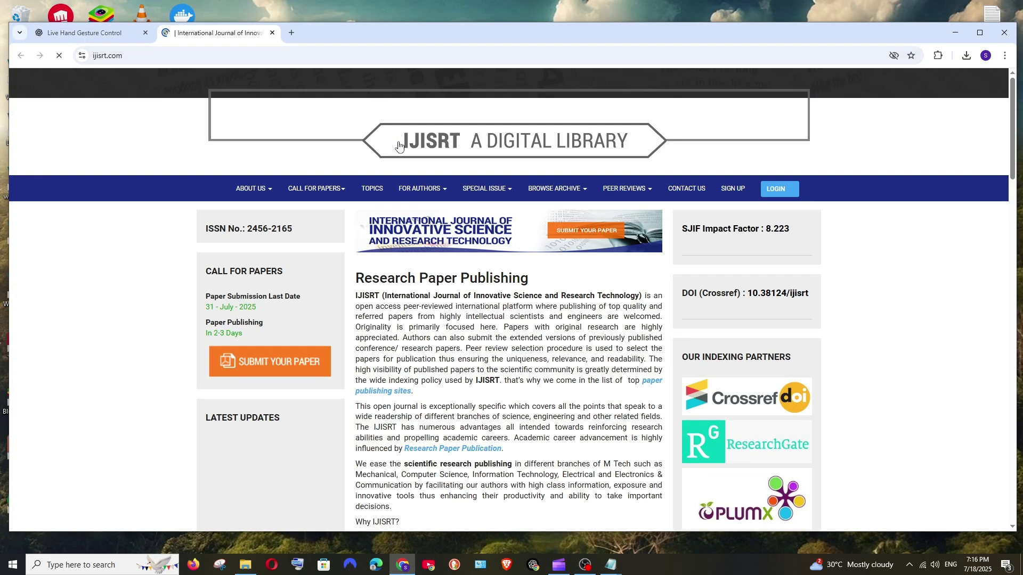
pyautogui.scroll(-5, 486, 266)
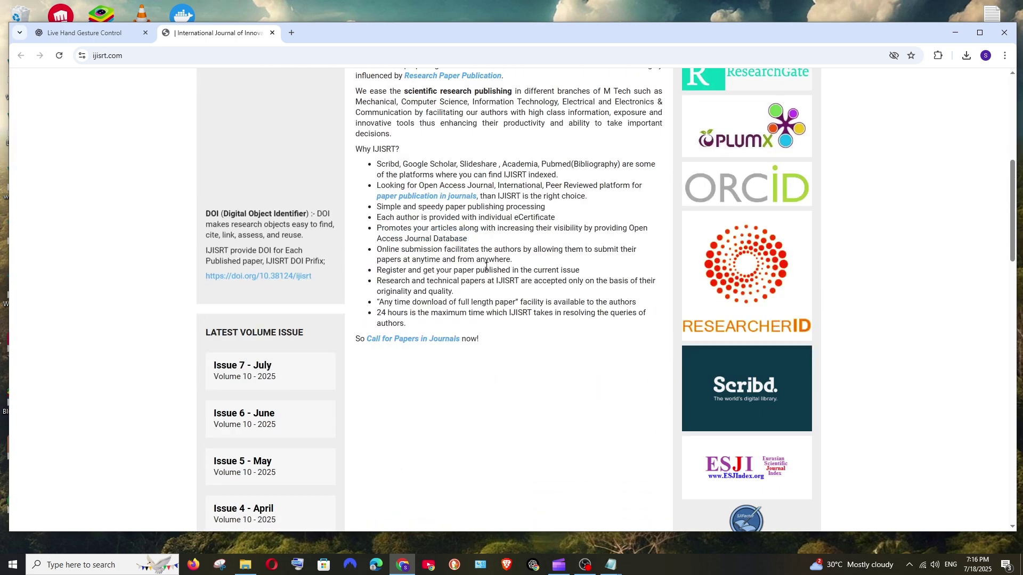
pyautogui.scroll(2, 485, 266)
pyautogui.click(272, 33)
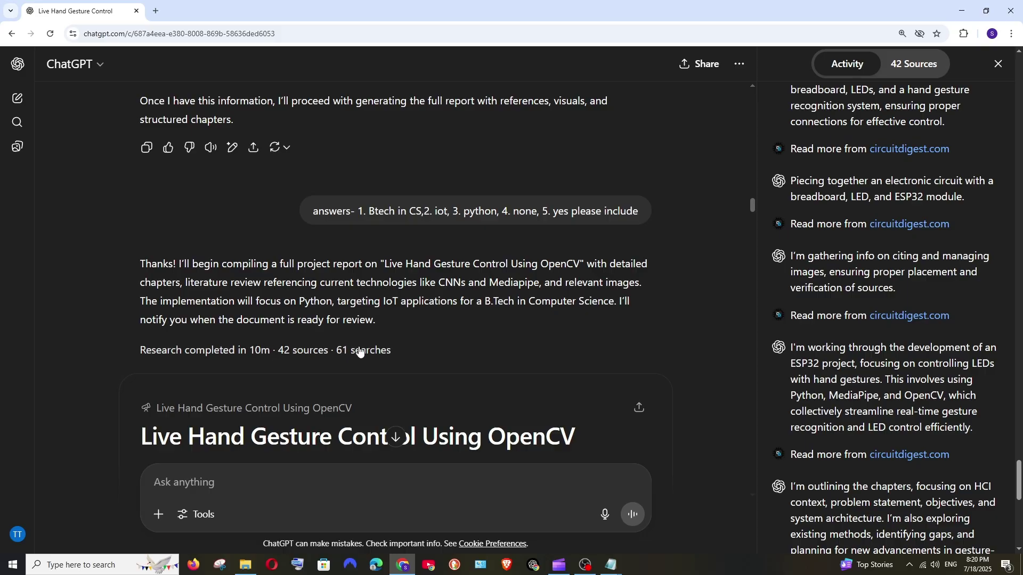
# Show the 42 cited sources beside the Live Hand Gesture Control report
pyautogui.click(905, 73)
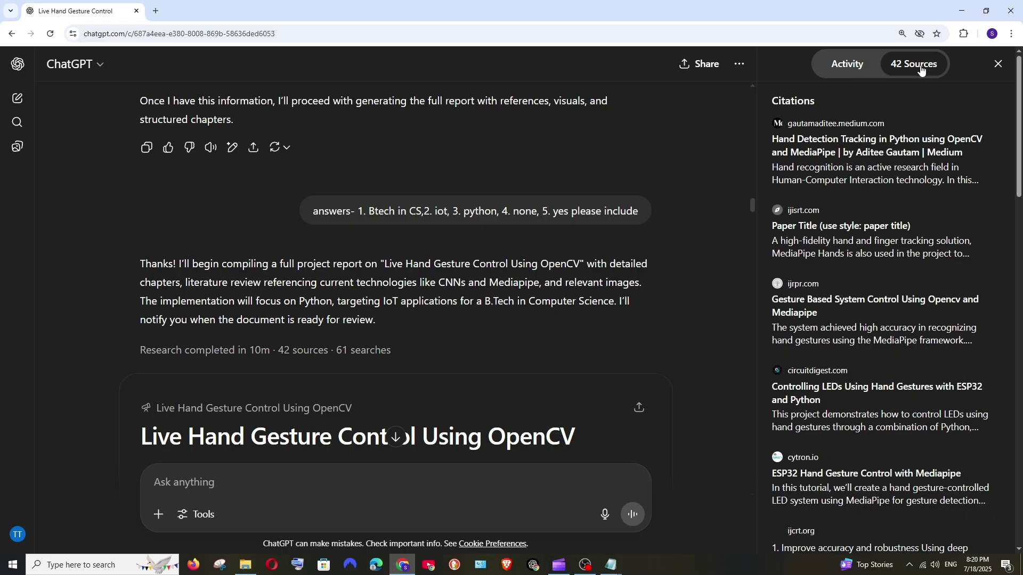
pyautogui.scroll(-5, 847, 230)
pyautogui.scroll(-5, 847, 229)
pyautogui.scroll(-5, 847, 229)
pyautogui.scroll(-5, 847, 230)
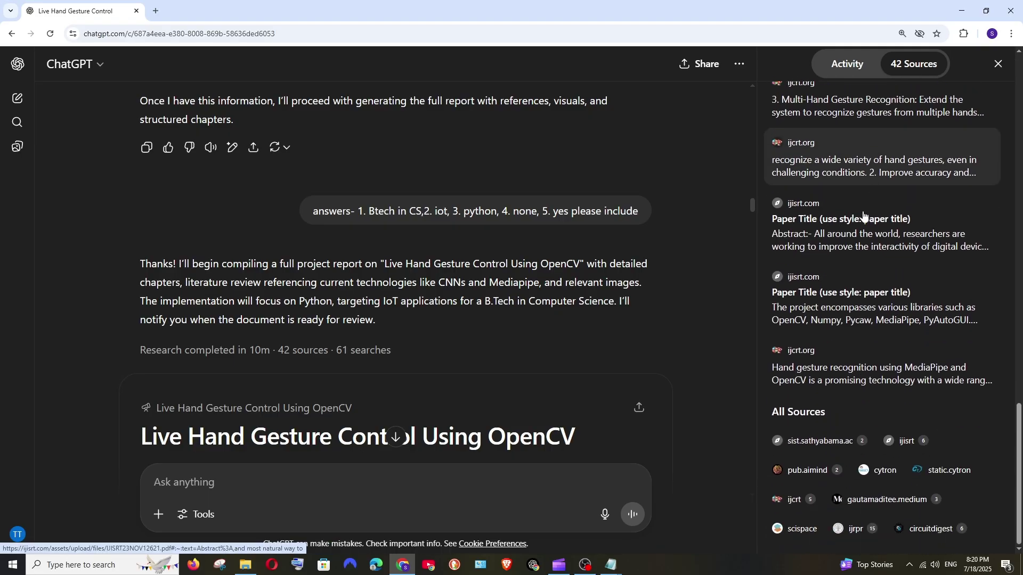
pyautogui.scroll(5, 903, 401)
pyautogui.scroll(5, 902, 401)
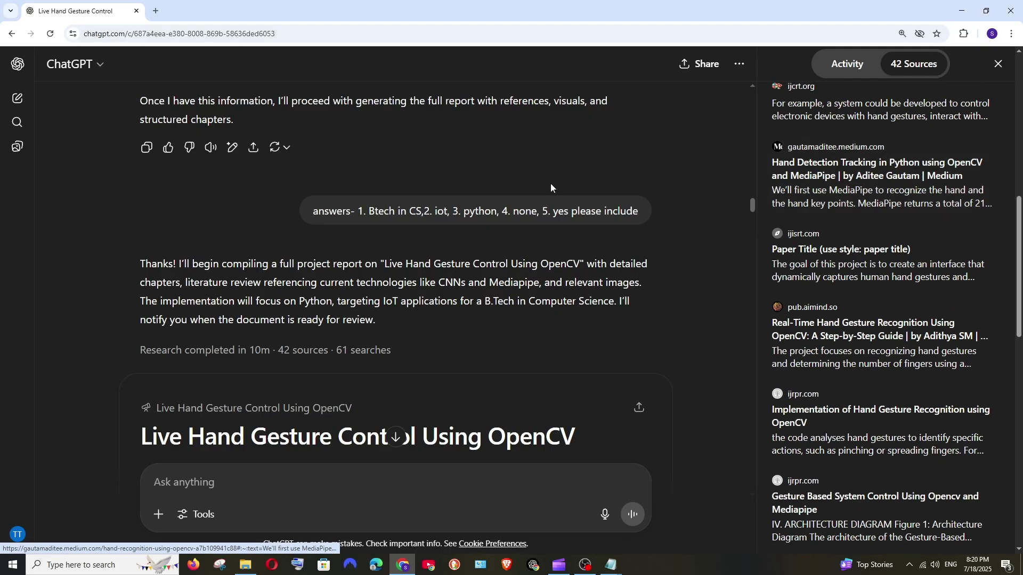
pyautogui.scroll(-3, 372, 246)
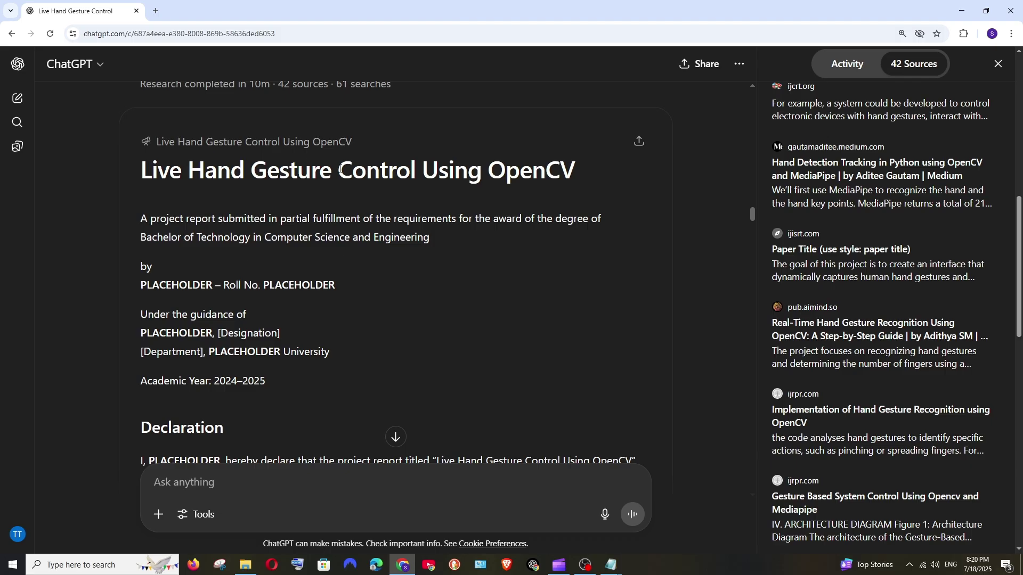
pyautogui.click(639, 141)
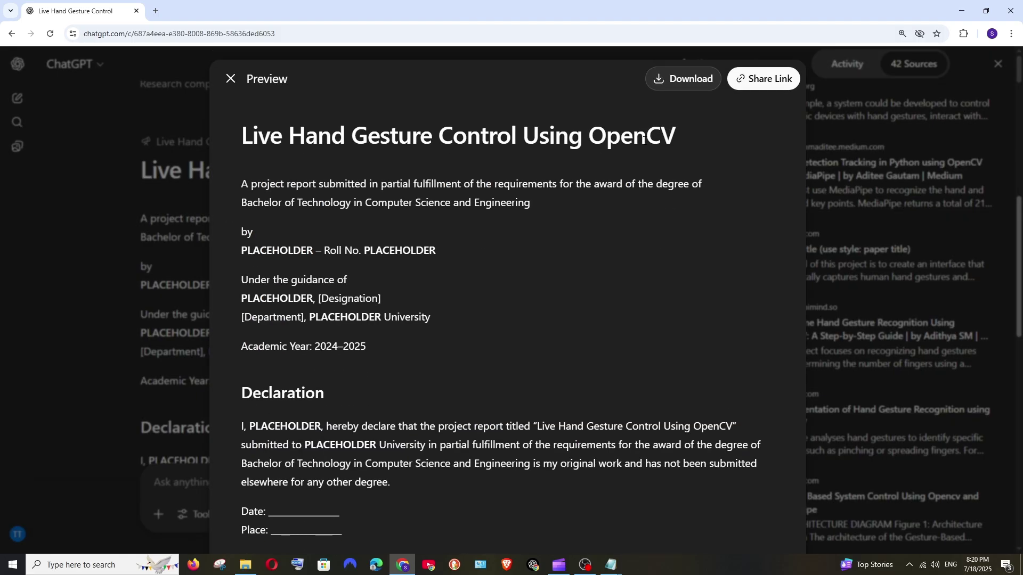
pyautogui.moveTo(236, 127); pyautogui.dragTo(633, 137)
pyautogui.scroll(-1, 333, 206)
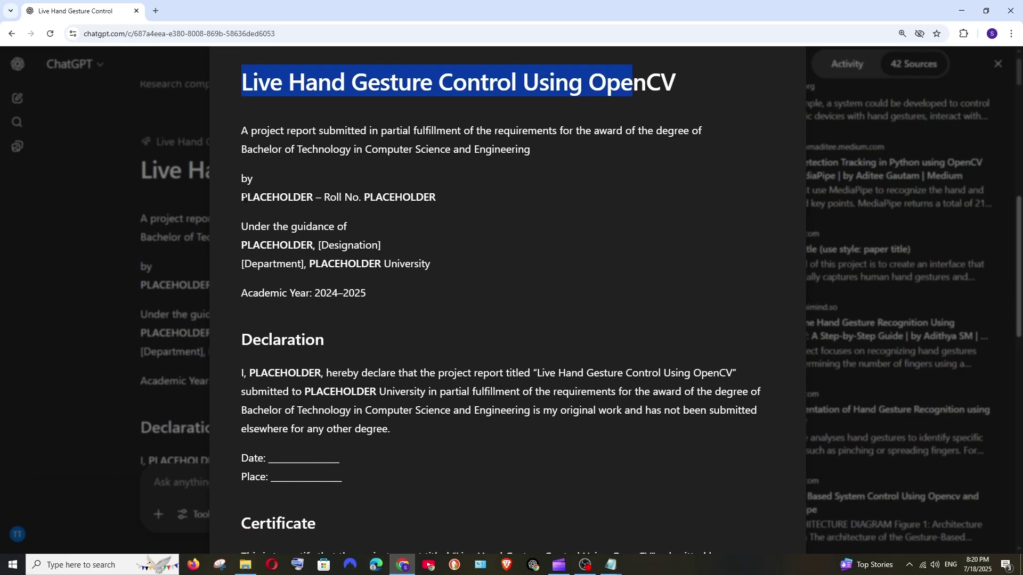
pyautogui.moveTo(243, 197); pyautogui.dragTo(314, 197)
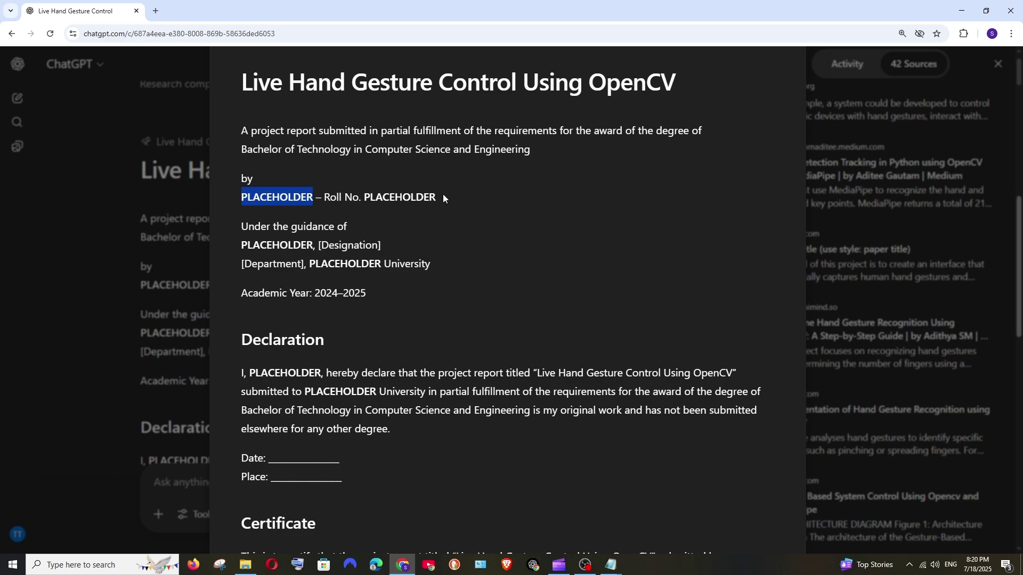
pyautogui.scroll(-1, 349, 199)
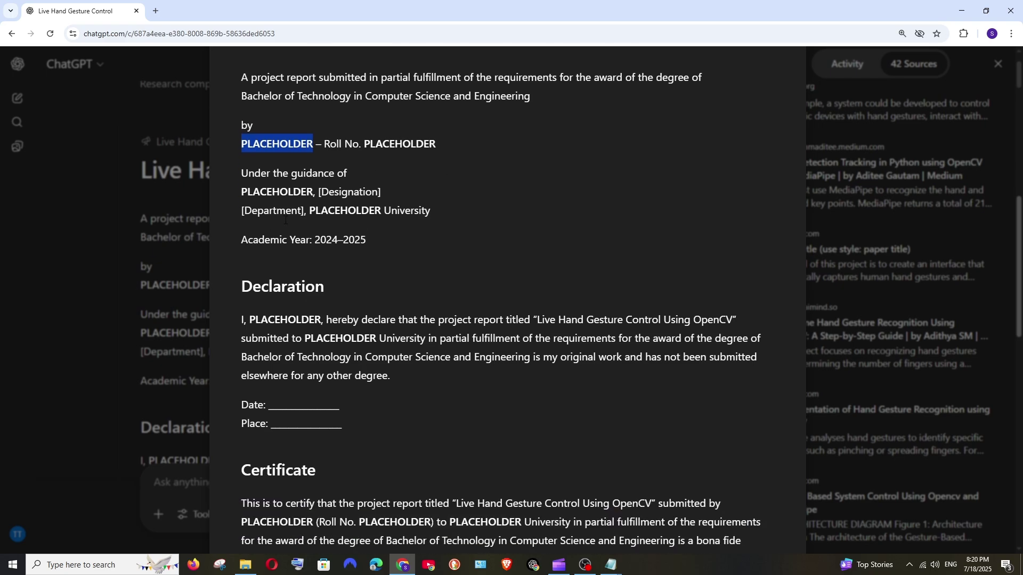
pyautogui.scroll(-3, 349, 200)
pyautogui.scroll(-3, 351, 214)
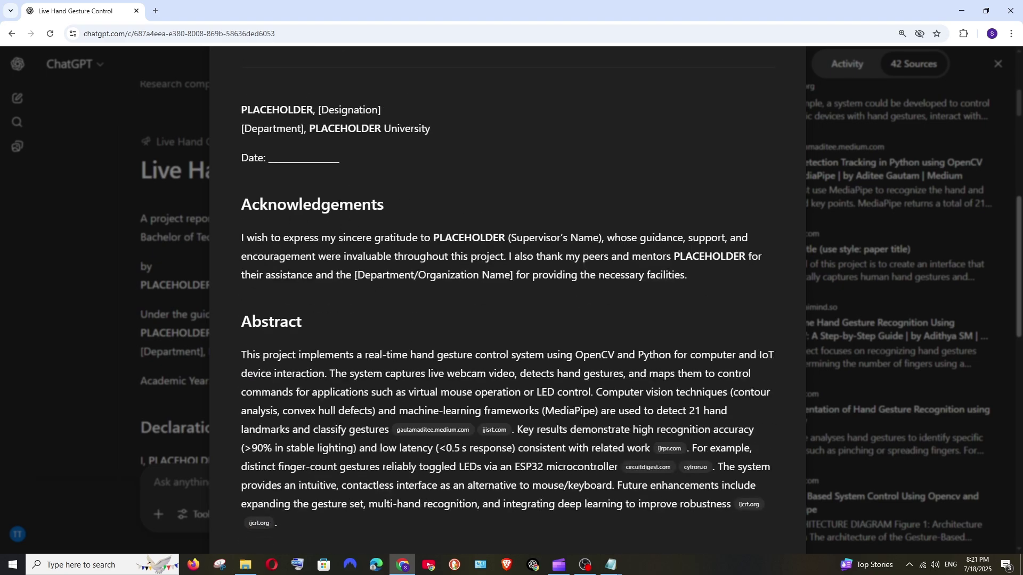
pyautogui.scroll(-1, 351, 216)
pyautogui.scroll(-1, 330, 219)
pyautogui.scroll(-3, 340, 195)
pyautogui.scroll(-5, 340, 195)
pyautogui.scroll(-3, 354, 191)
pyautogui.scroll(-2, 362, 183)
pyautogui.scroll(-3, 377, 173)
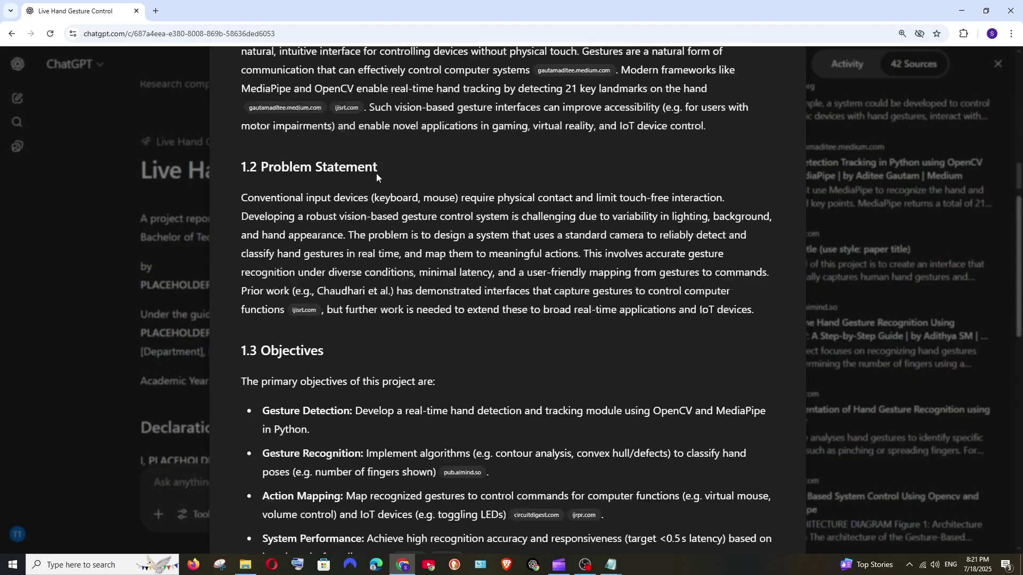
pyautogui.scroll(-3, 344, 178)
pyautogui.scroll(2, 345, 177)
pyautogui.scroll(2, 326, 212)
pyautogui.scroll(-3, 264, 175)
pyautogui.scroll(-3, 333, 188)
pyautogui.scroll(-2, 333, 188)
pyautogui.scroll(5, 663, 212)
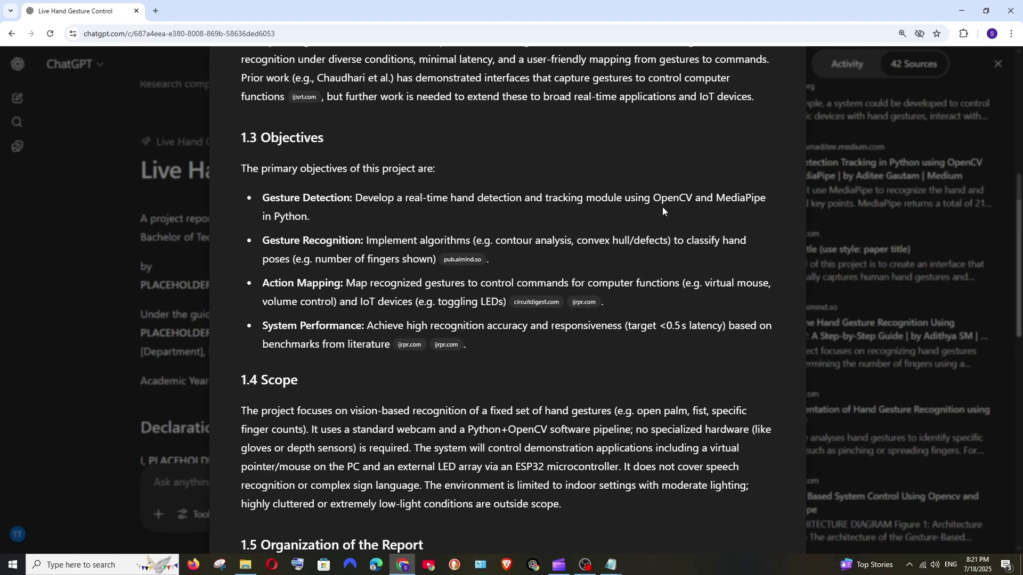
pyautogui.scroll(5, 663, 200)
pyautogui.scroll(5, 666, 191)
pyautogui.scroll(5, 668, 190)
pyautogui.scroll(5, 672, 191)
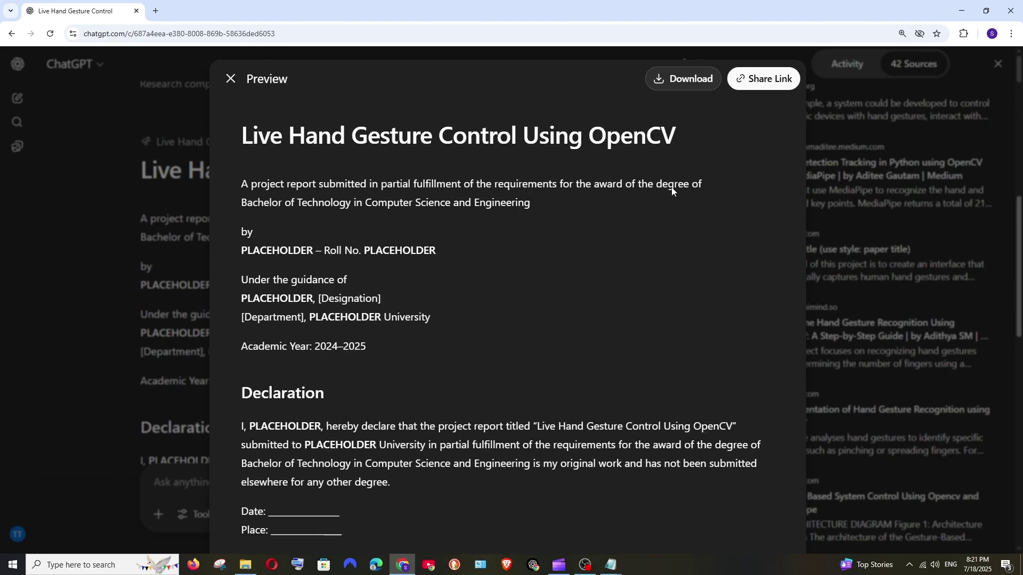
# Download the Live Hand Gesture Control report as a PDF Document and open the 11-page file
pyautogui.click(773, 79)
pyautogui.click(710, 202)
pyautogui.click(673, 80)
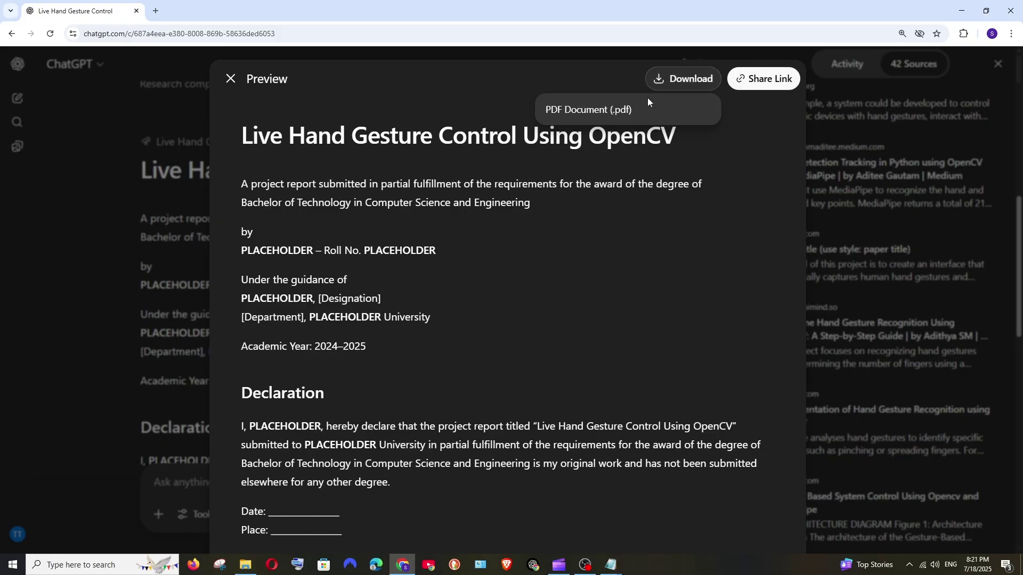
pyautogui.click(572, 109)
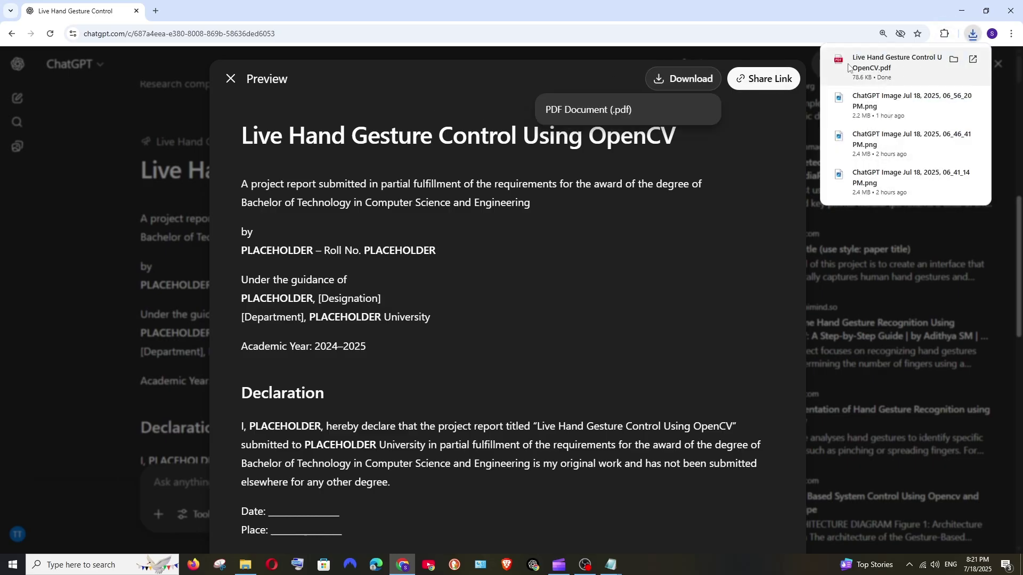
pyautogui.click(880, 68)
pyautogui.scroll(-3, 589, 200)
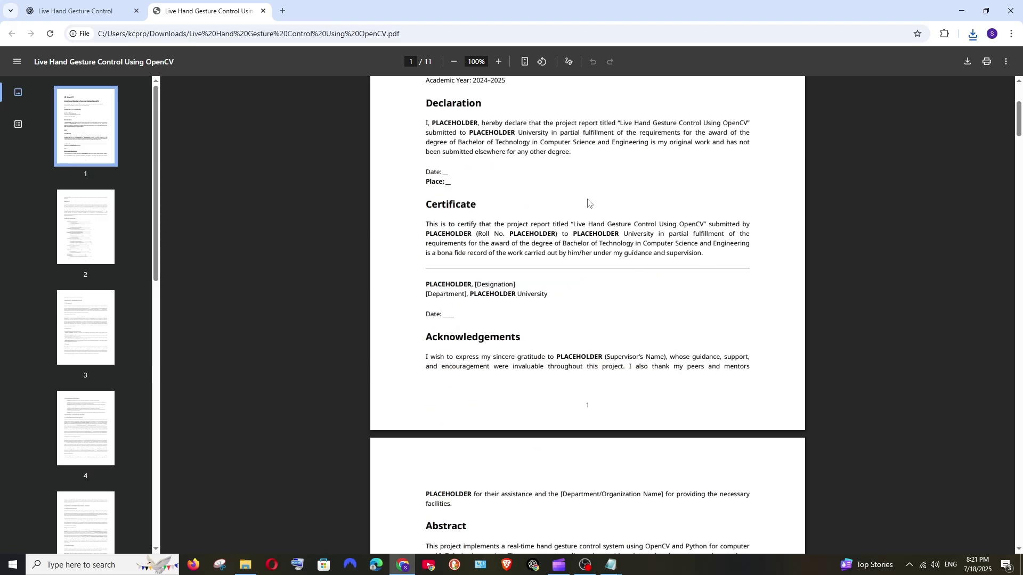
pyautogui.scroll(-3, 1014, 187)
pyautogui.moveTo(1019, 150); pyautogui.dragTo(1020, 304)
pyautogui.scroll(2, 660, 261)
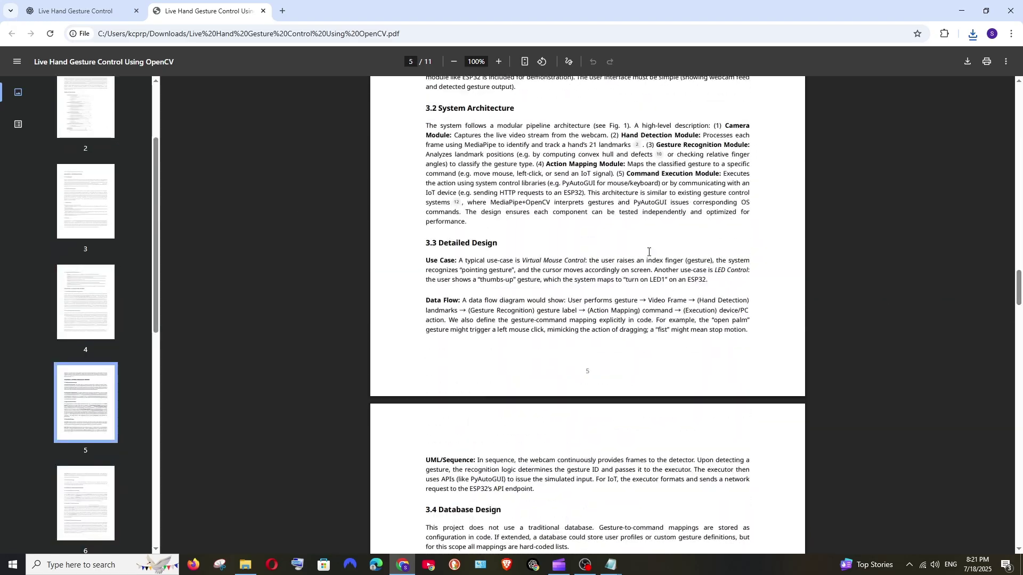
pyautogui.scroll(2, 647, 257)
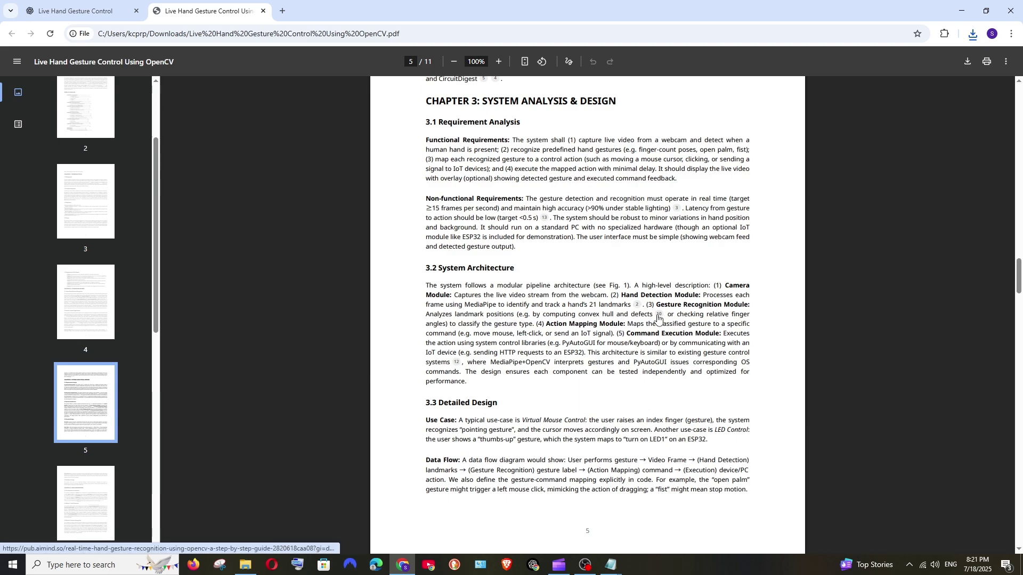
pyautogui.scroll(-3, 611, 294)
pyautogui.scroll(-7, 611, 295)
pyautogui.scroll(-2, 611, 295)
pyautogui.scroll(-3, 536, 253)
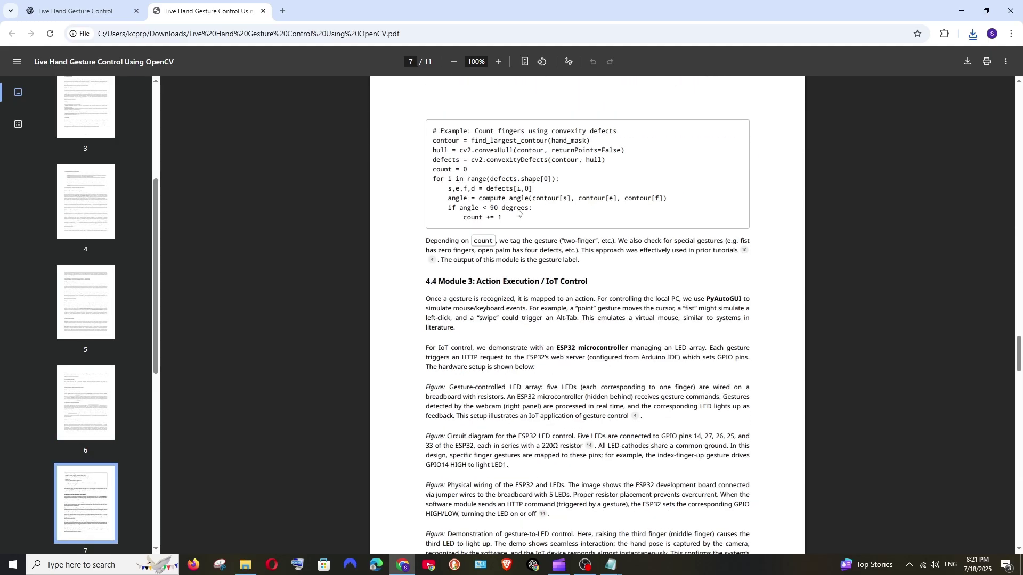
pyautogui.scroll(-3, 518, 240)
pyautogui.scroll(-3, 520, 238)
pyautogui.scroll(-3, 524, 234)
pyautogui.scroll(-3, 527, 228)
pyautogui.scroll(7, 528, 239)
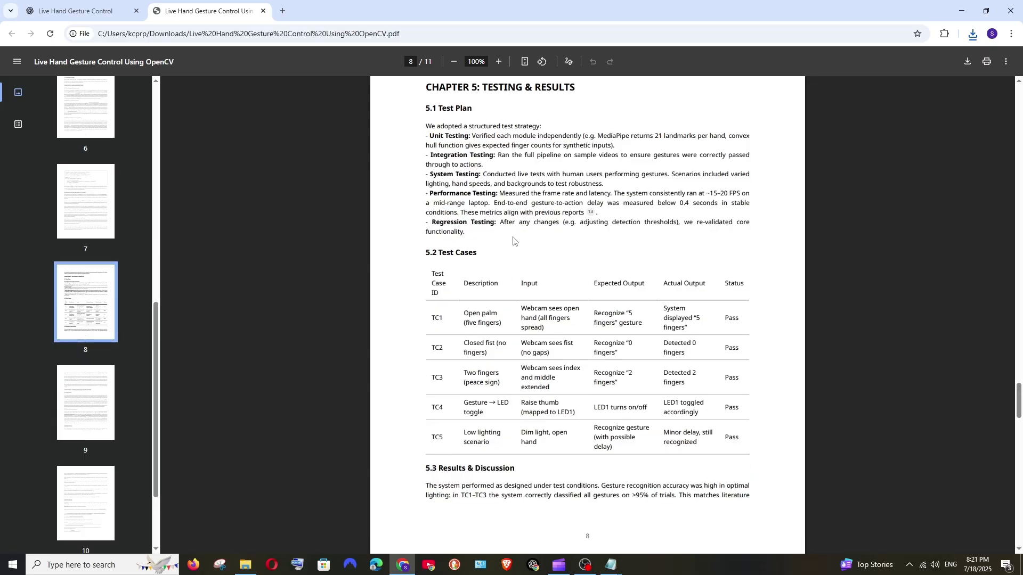
pyautogui.scroll(-3, 538, 240)
pyautogui.scroll(-3, 537, 238)
pyautogui.scroll(-3, 537, 233)
pyautogui.scroll(-3, 537, 228)
pyautogui.scroll(-3, 537, 227)
pyautogui.scroll(-3, 536, 230)
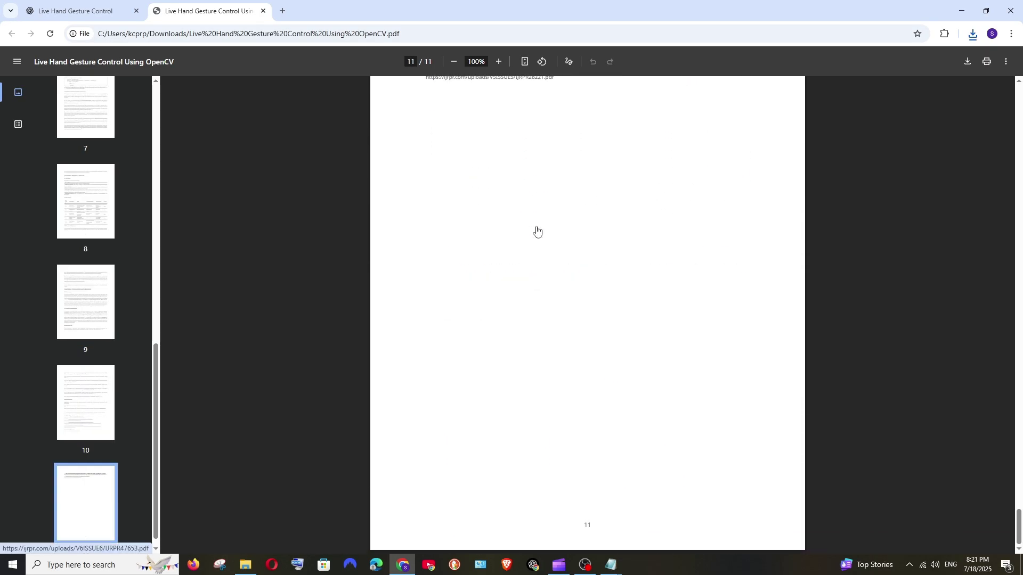
pyautogui.scroll(3, 537, 230)
pyautogui.scroll(4, 537, 231)
pyautogui.scroll(-3, 535, 268)
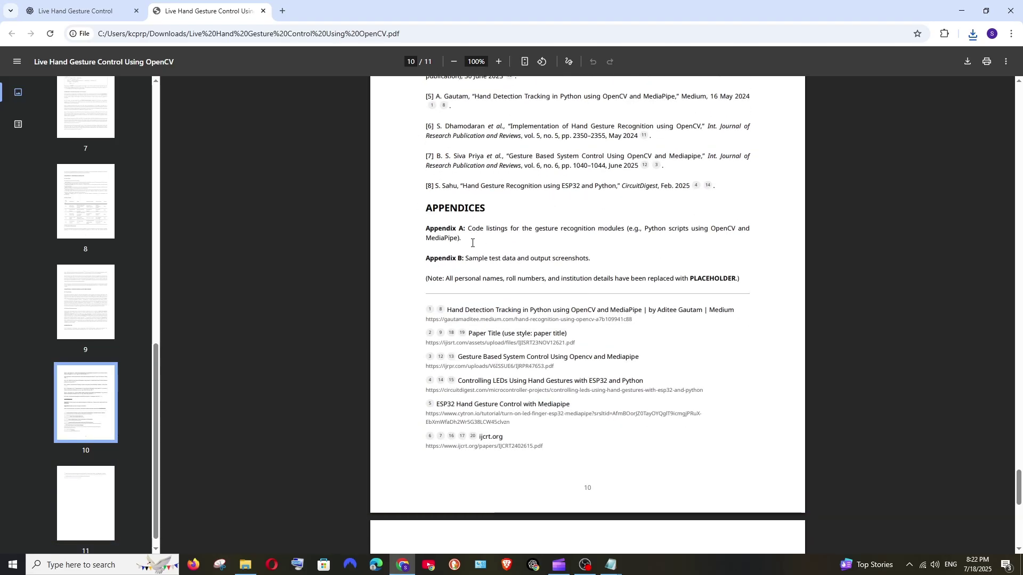
pyautogui.scroll(-6, 439, 272)
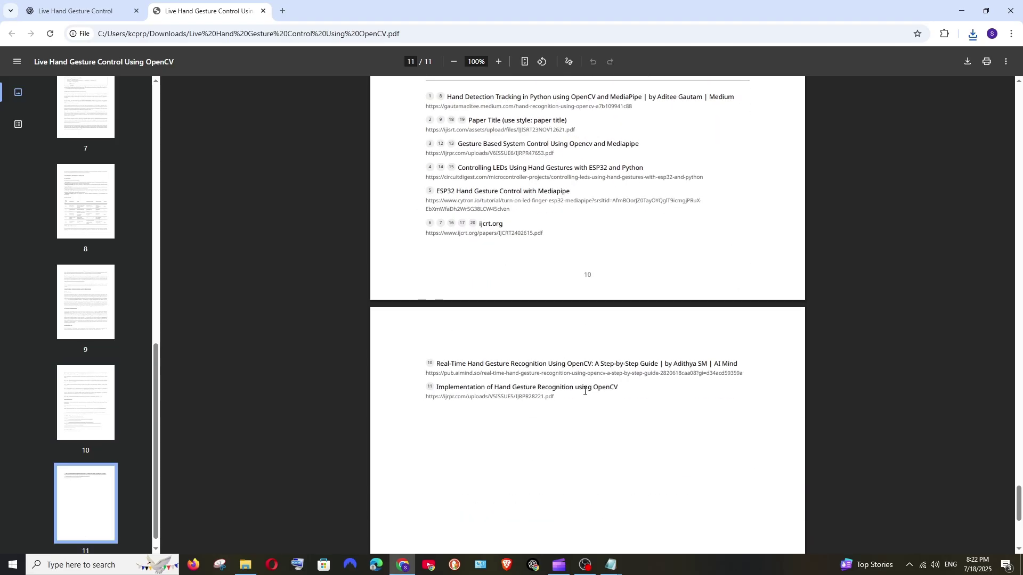
pyautogui.scroll(-4, 587, 383)
pyautogui.scroll(-2, 587, 343)
pyautogui.scroll(6, 588, 343)
pyautogui.scroll(5, 587, 342)
pyautogui.scroll(3, 587, 342)
pyautogui.scroll(7, 586, 341)
pyautogui.scroll(3, 587, 340)
pyautogui.scroll(5, 587, 340)
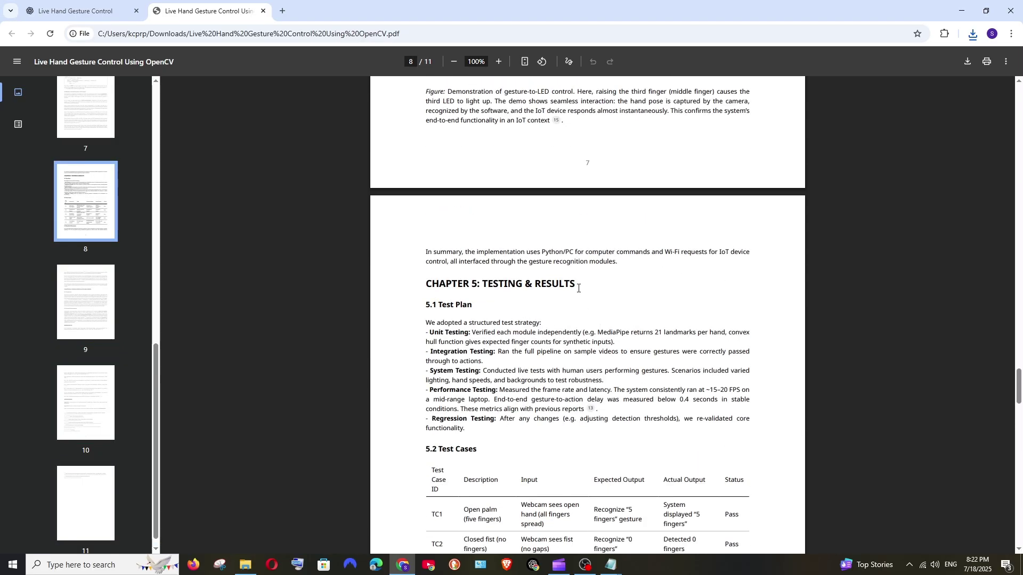
pyautogui.scroll(6, 608, 283)
pyautogui.scroll(5, 609, 283)
pyautogui.scroll(1, 609, 283)
pyautogui.scroll(3, 609, 284)
pyautogui.scroll(7, 609, 284)
pyautogui.scroll(-2, 570, 331)
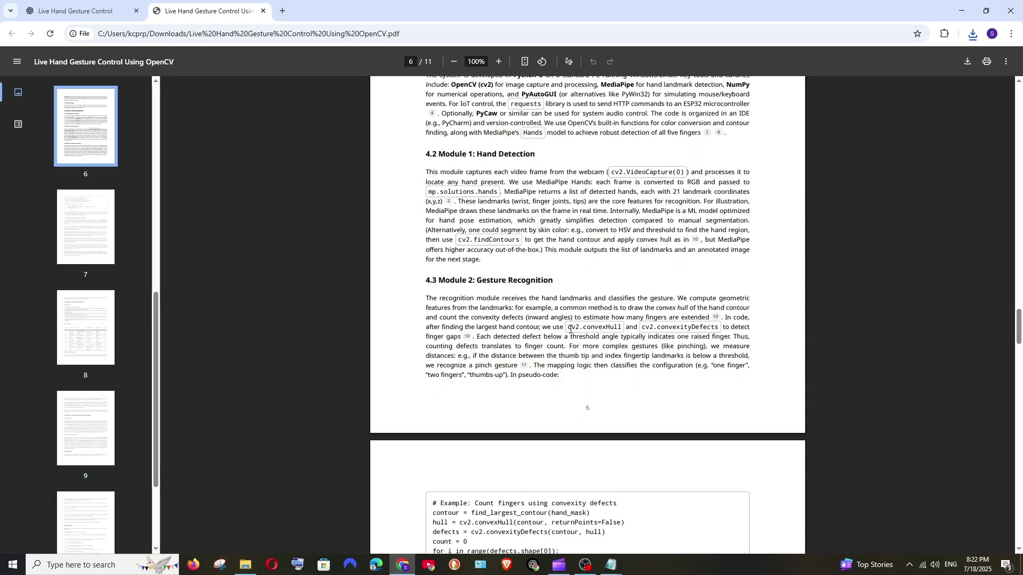
pyautogui.scroll(6, 508, 330)
pyautogui.scroll(4, 456, 207)
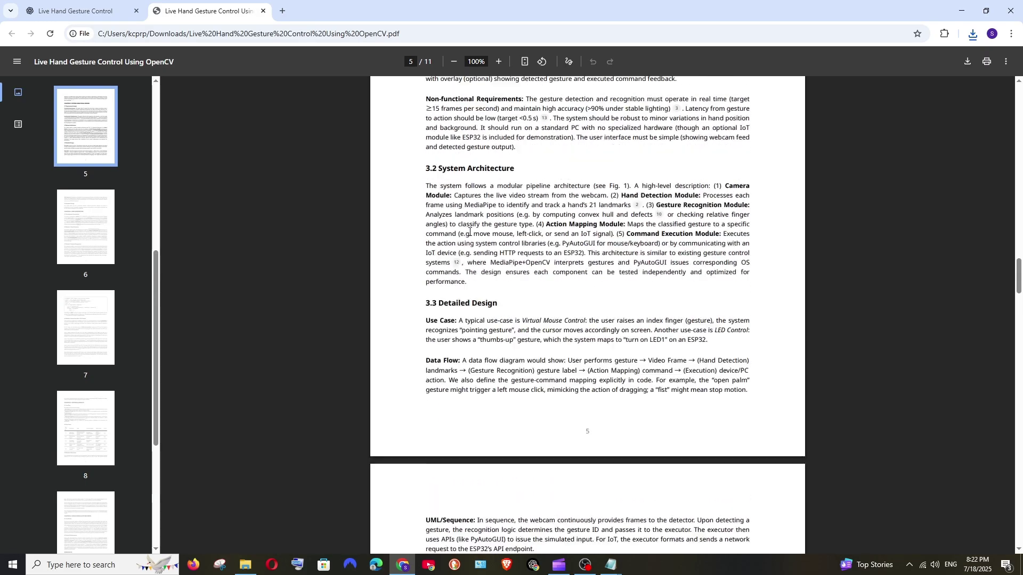
pyautogui.scroll(4, 477, 233)
pyautogui.scroll(3, 447, 192)
pyautogui.moveTo(437, 181); pyautogui.dragTo(756, 297)
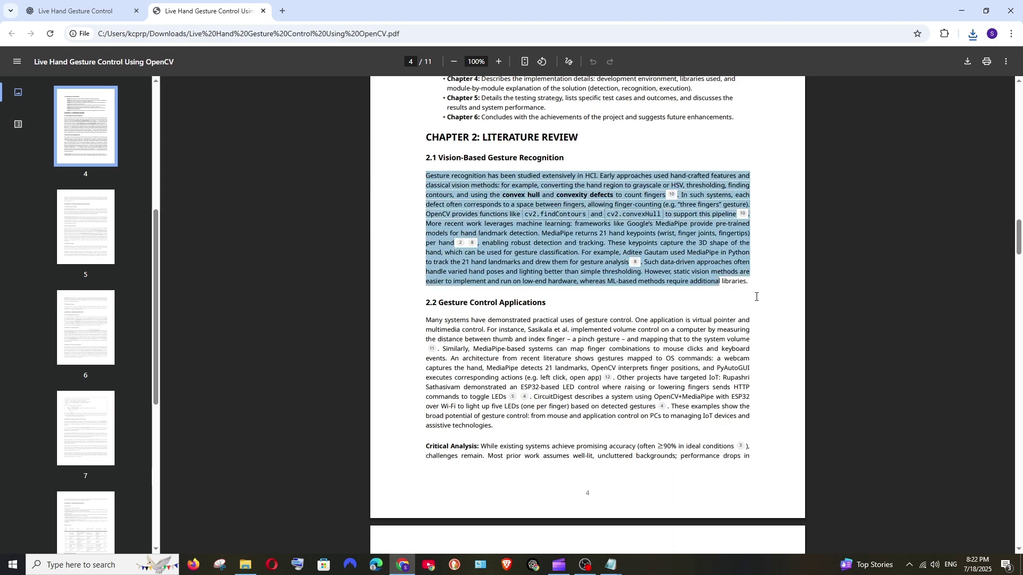
pyautogui.scroll(4, 562, 291)
pyautogui.scroll(1, 562, 288)
pyautogui.scroll(5, 563, 287)
pyautogui.scroll(2, 563, 288)
pyautogui.scroll(10, 565, 284)
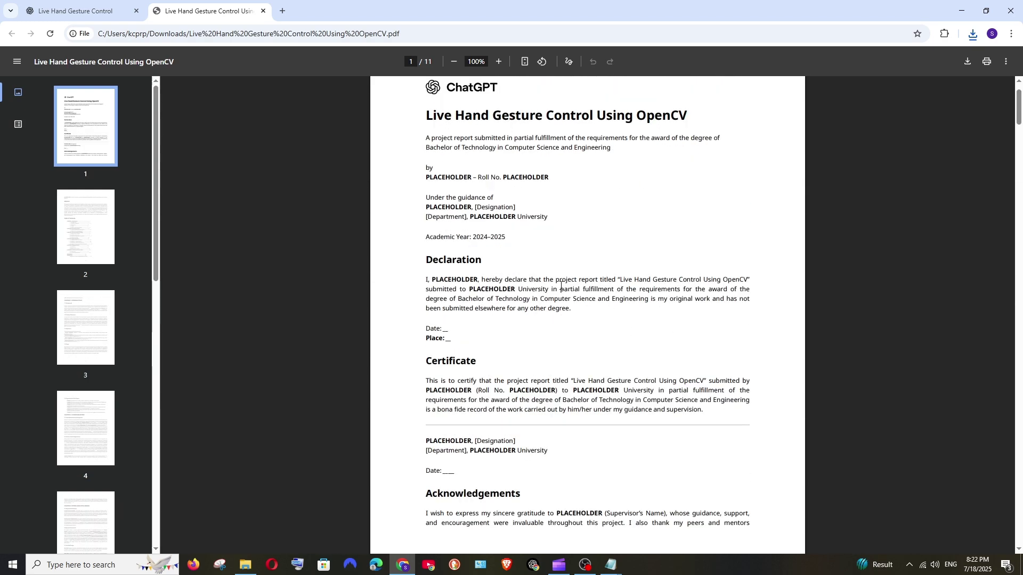
pyautogui.scroll(-3, 557, 289)
pyautogui.scroll(-4, 558, 291)
pyautogui.scroll(-7, 559, 297)
pyautogui.scroll(-8, 558, 305)
pyautogui.scroll(-1, 559, 305)
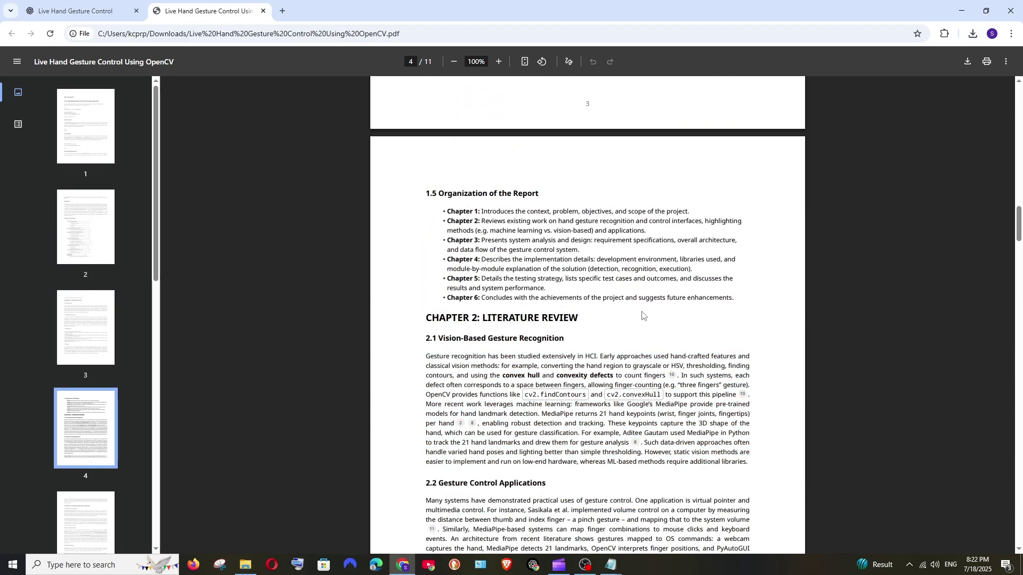
pyautogui.scroll(3, 641, 315)
pyautogui.scroll(3, 632, 311)
pyautogui.scroll(5, 623, 304)
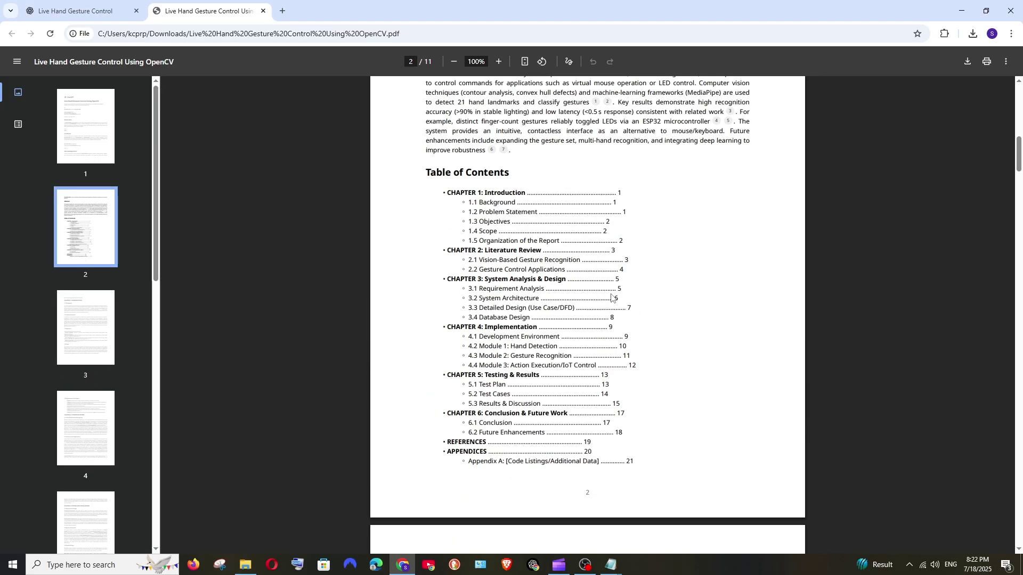
pyautogui.scroll(2, 612, 297)
pyautogui.scroll(8, 611, 297)
pyautogui.scroll(1, 611, 293)
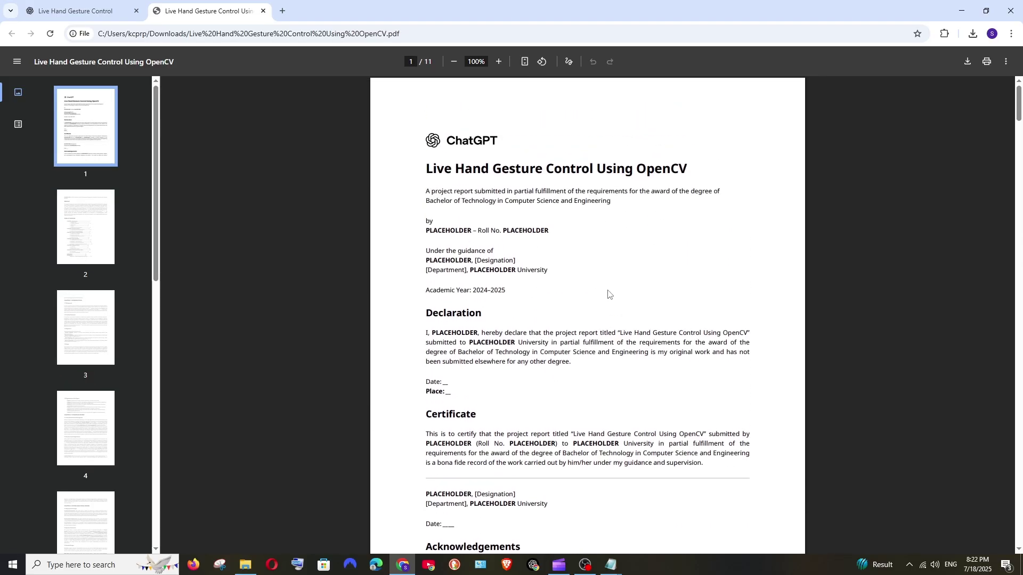
pyautogui.scroll(-3, 608, 295)
pyautogui.scroll(-6, 608, 296)
pyautogui.scroll(-10, 609, 297)
pyautogui.scroll(-5, 611, 299)
pyautogui.scroll(-7, 612, 299)
pyautogui.scroll(-4, 612, 299)
pyautogui.scroll(-3, 613, 298)
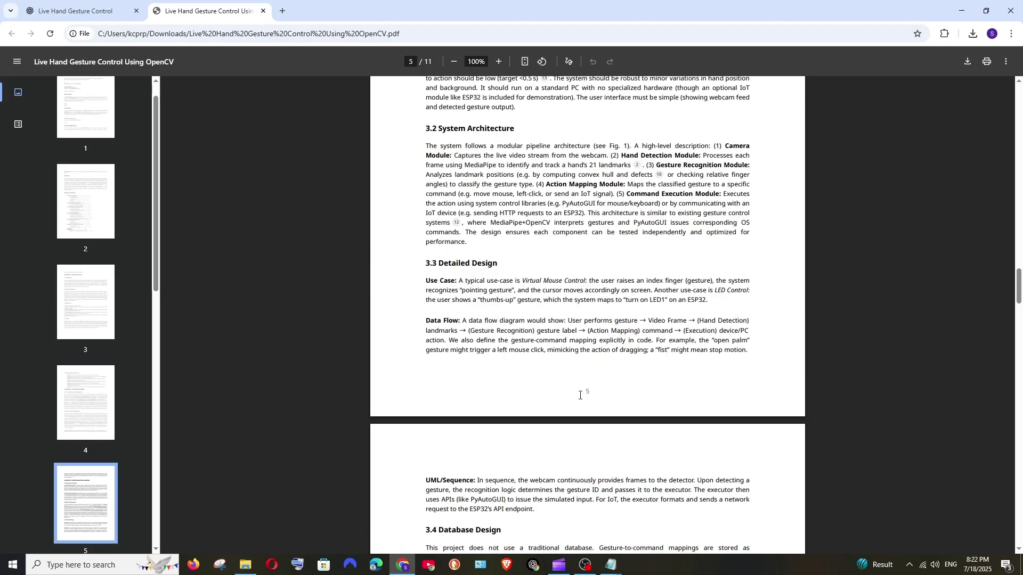